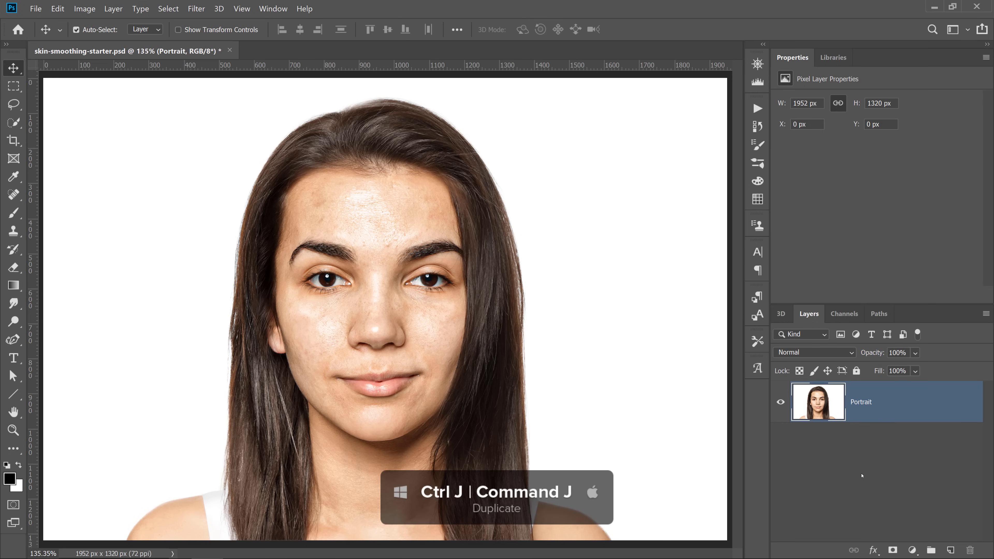
Duplicate the Portrait layer and add a new layer named "Spot Healing" above the copy
{"action": "key", "text": "ctrl+j"}
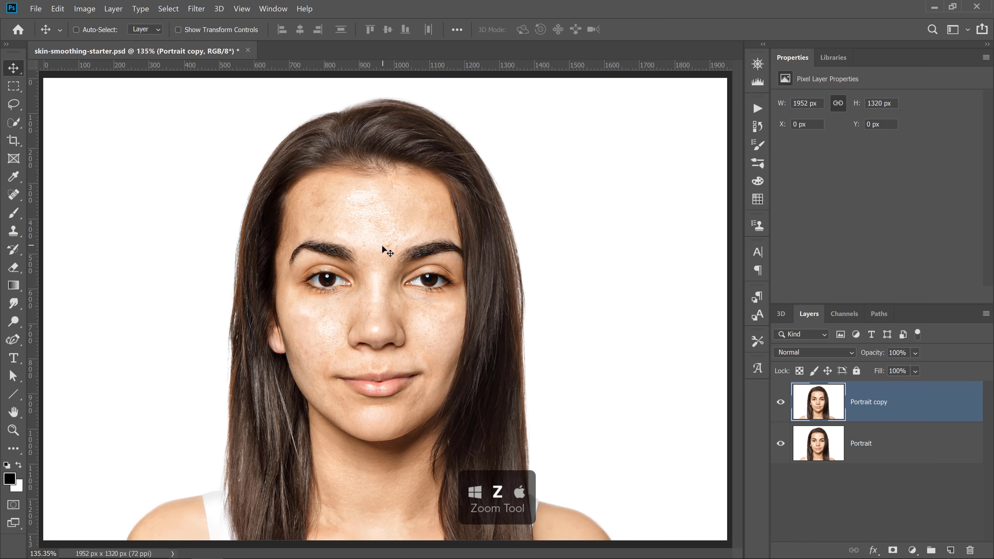
{"action": "key", "text": "z"}
{"action": "left_click", "coordinate": [383, 257]}
{"action": "left_click", "coordinate": [383, 256]}
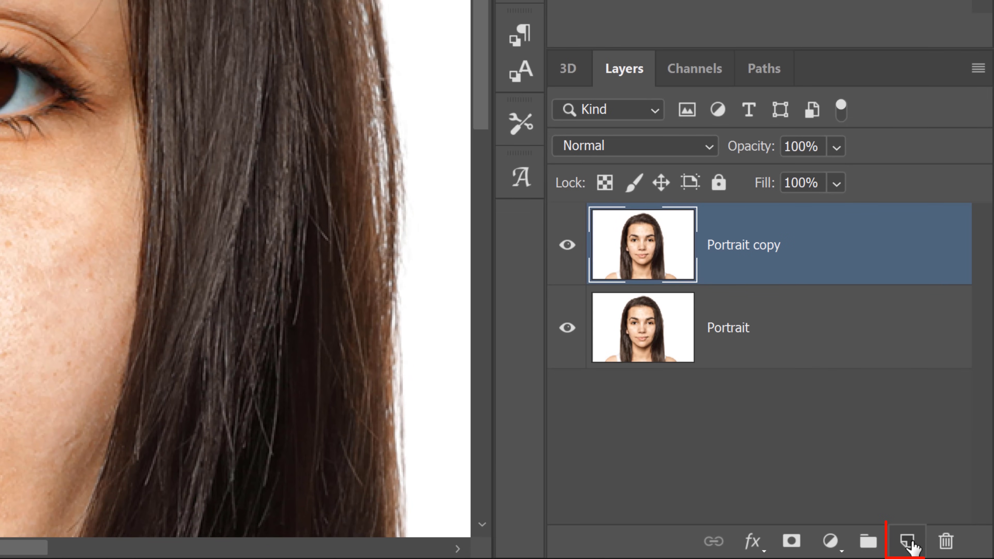
{"action": "left_click", "coordinate": [909, 542]}
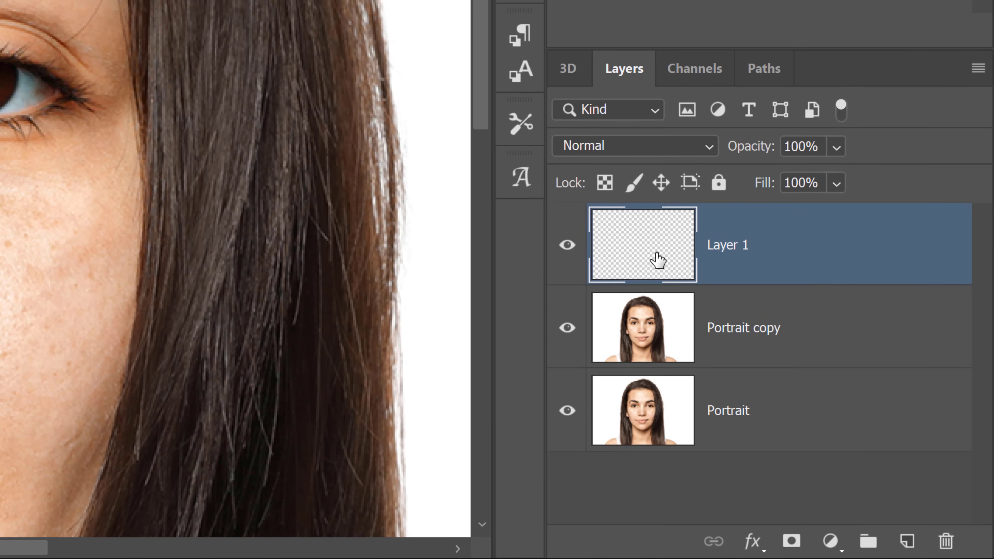
{"action": "double_click", "coordinate": [715, 247]}
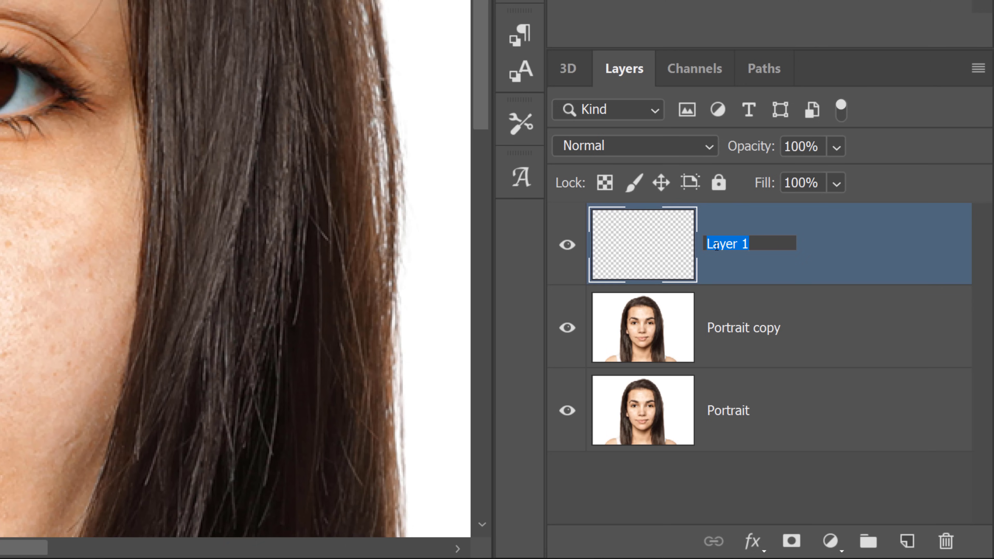
{"action": "type", "text": "Spot Healing"}
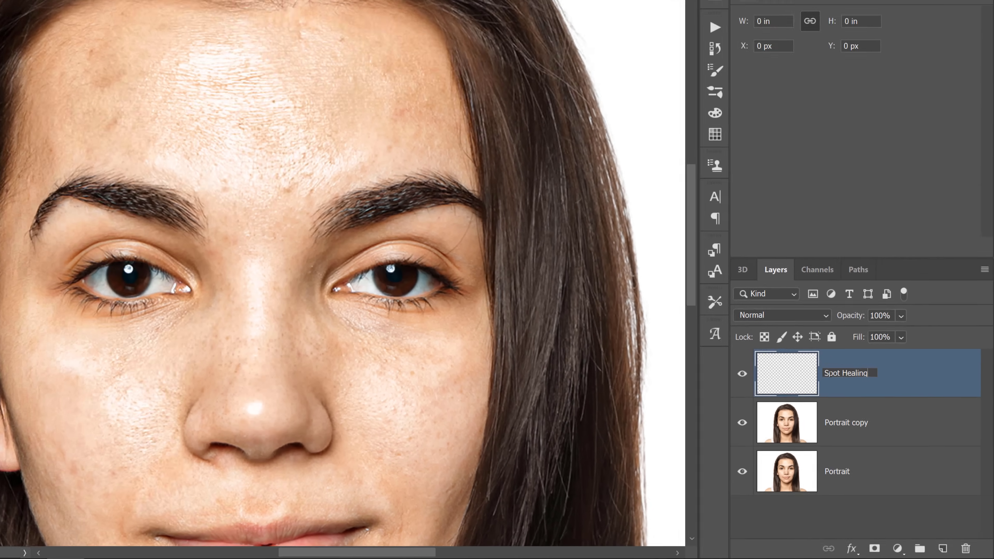
{"action": "key", "text": "Return"}
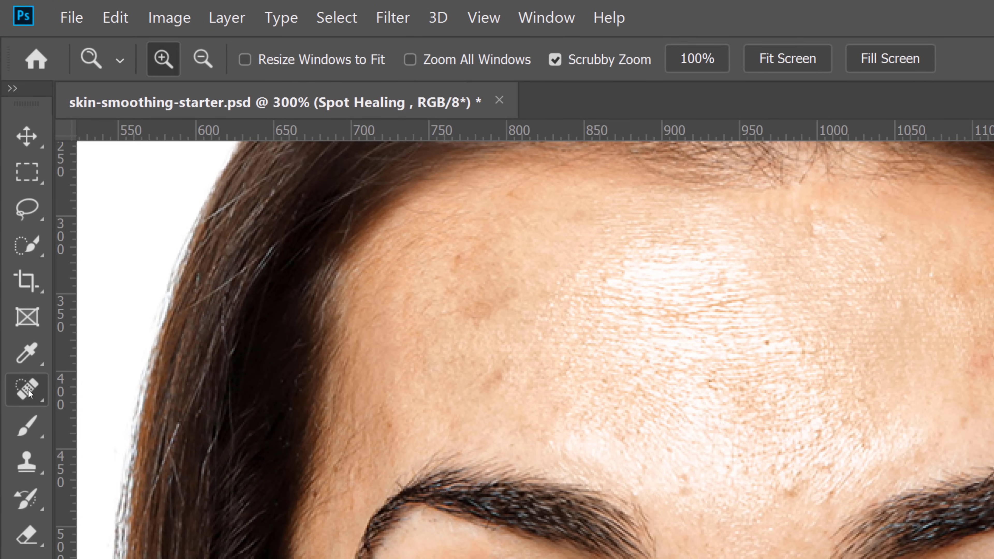
Activate the Spot Healing Brush and enlarge its brush size to 35
{"action": "left_click", "coordinate": [13, 196]}
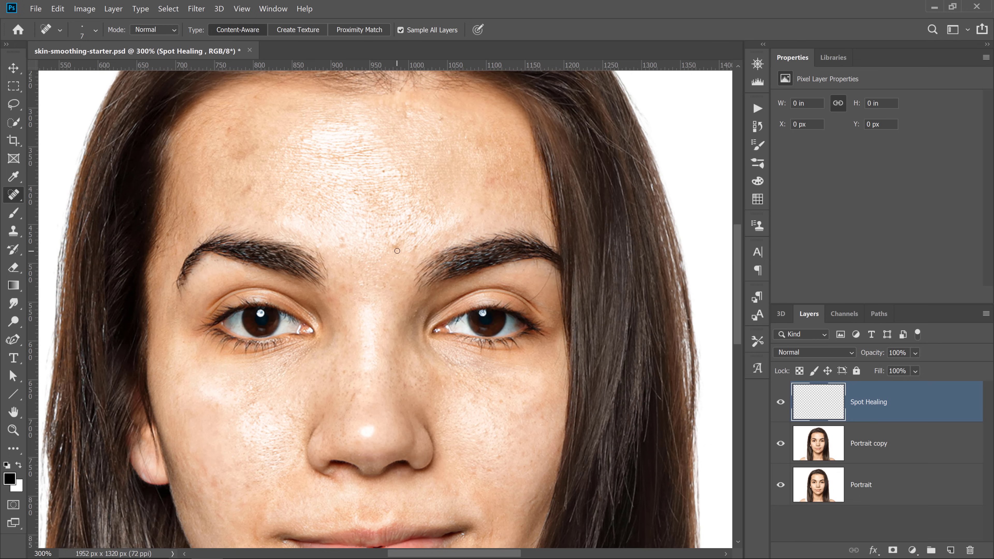
{"action": "key", "text": "bracketright"}
{"action": "key", "text": "bracketright"}
{"action": "key", "text": "bracketright"}
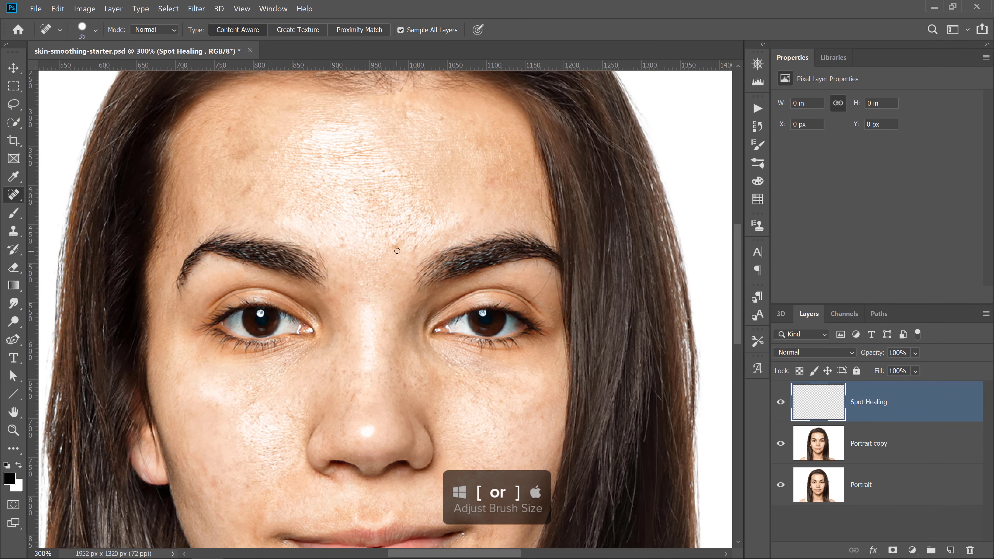
{"action": "key", "text": "bracketright"}
{"action": "key", "text": "bracketright"}
{"action": "key", "text": "bracketright"}
{"action": "key", "text": "bracketright"}
{"action": "key", "text": "bracketright"}
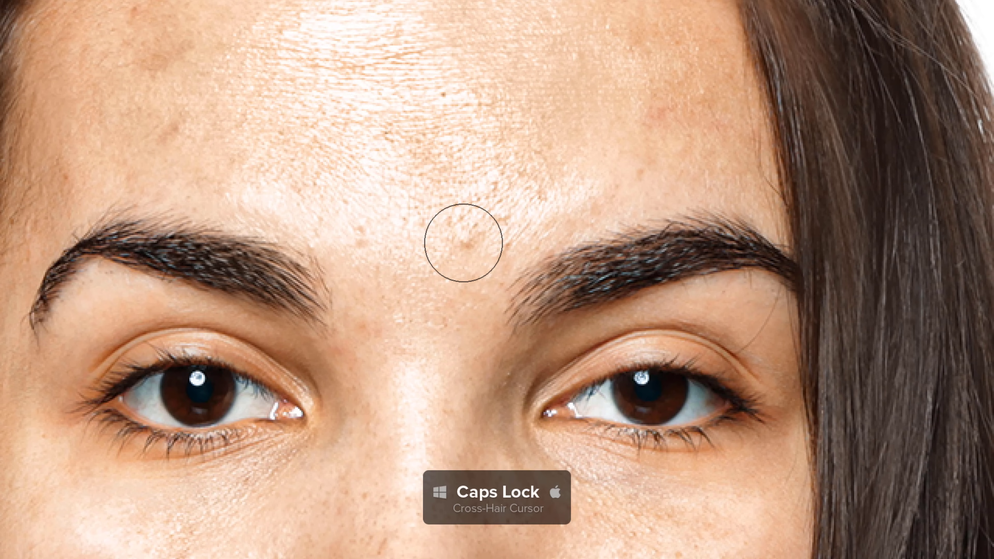
{"action": "key", "text": "Caps_Lock"}
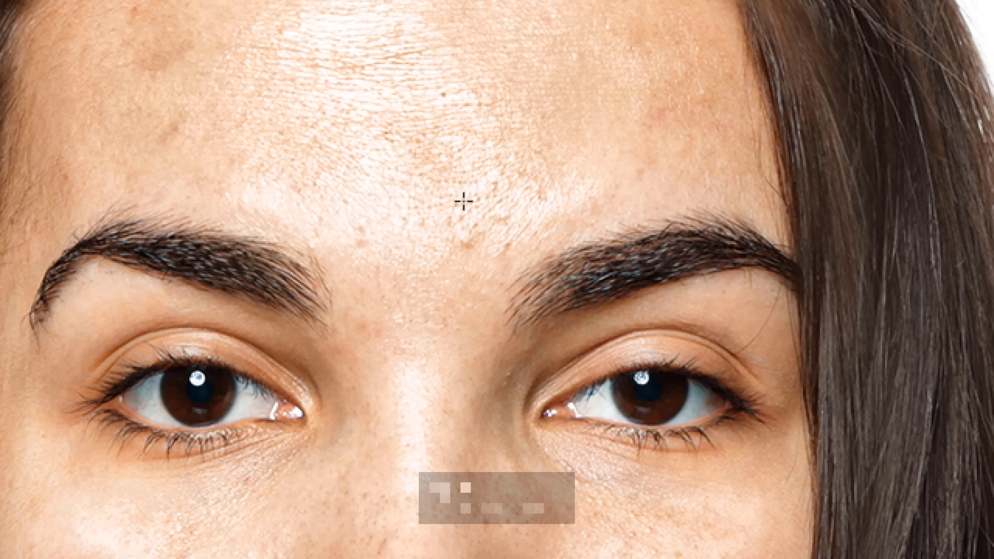
{"action": "key", "text": "Caps_Lock"}
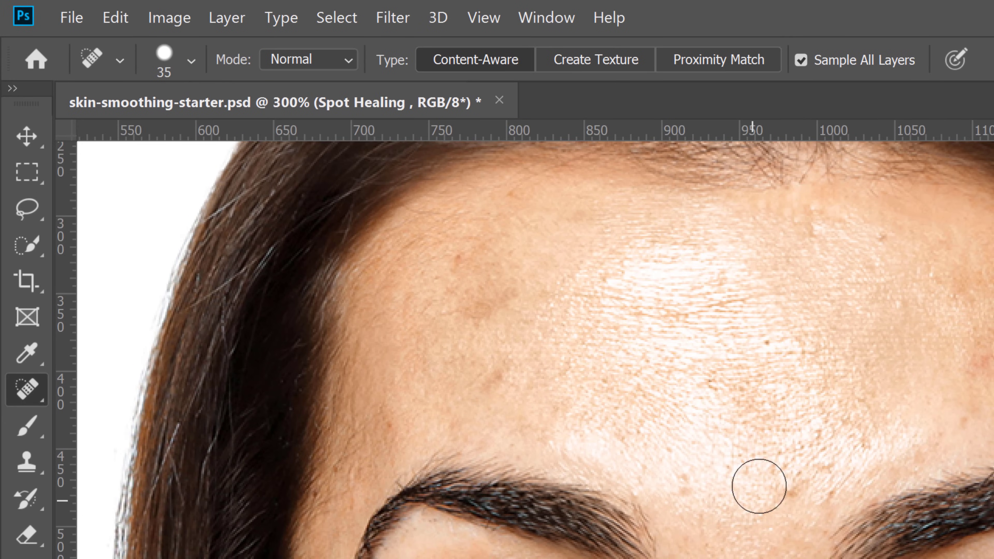
{"action": "mouse_move", "coordinate": [790, 482]}
{"action": "left_mouse_down"}
{"action": "mouse_move", "coordinate": [796, 459]}
{"action": "mouse_move", "coordinate": [810, 494]}
{"action": "mouse_move", "coordinate": [796, 472]}
{"action": "left_mouse_up"}
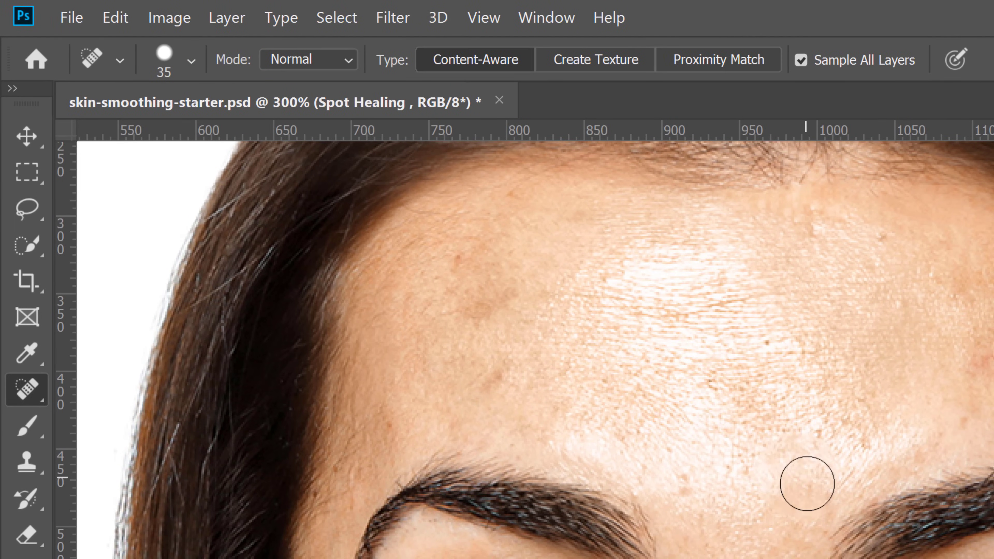
{"action": "left_click", "coordinate": [679, 475]}
{"action": "left_click_drag", "start_coordinate": [733, 461], "coordinate": [742, 484]}
{"action": "left_click_drag", "start_coordinate": [808, 391], "coordinate": [842, 459]}
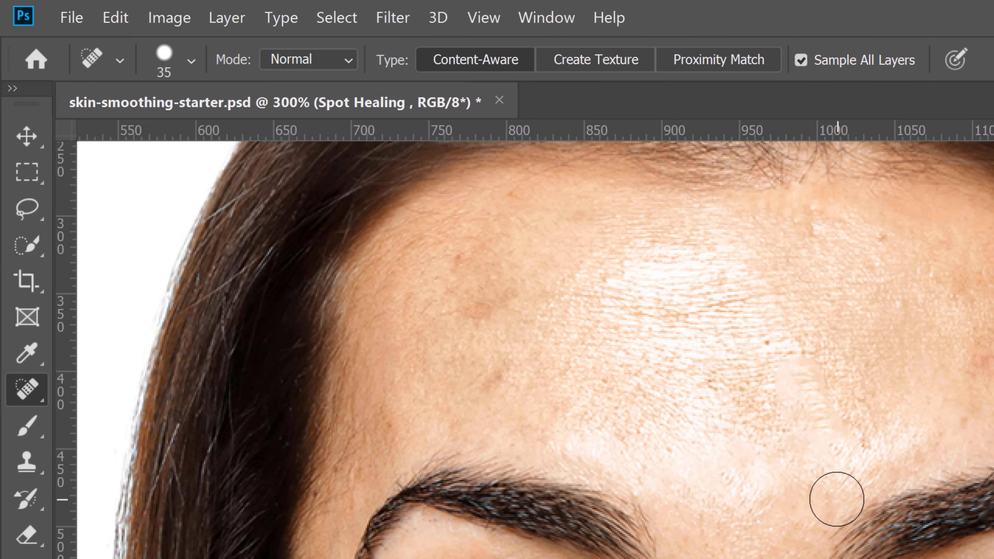
{"action": "key", "text": "z"}
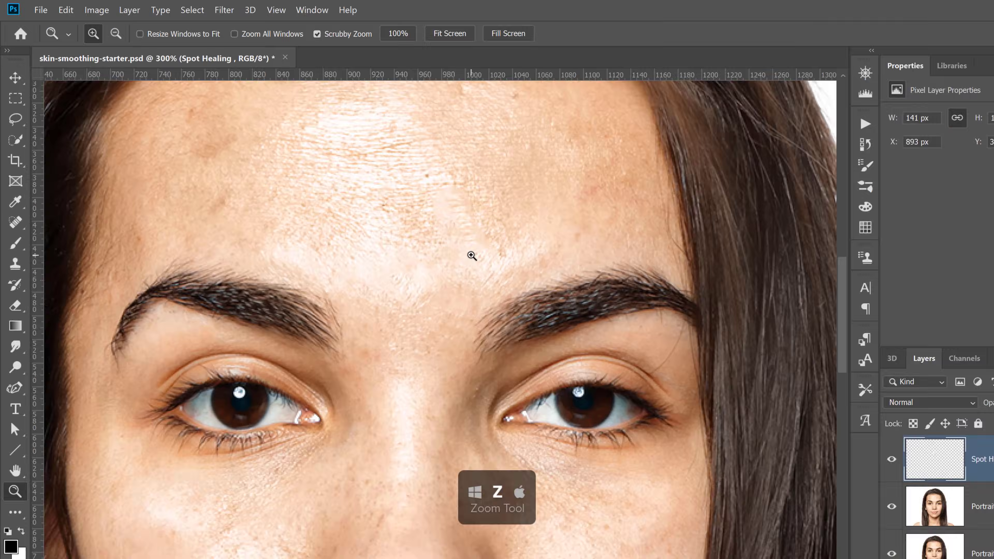
{"action": "left_click", "coordinate": [472, 255]}
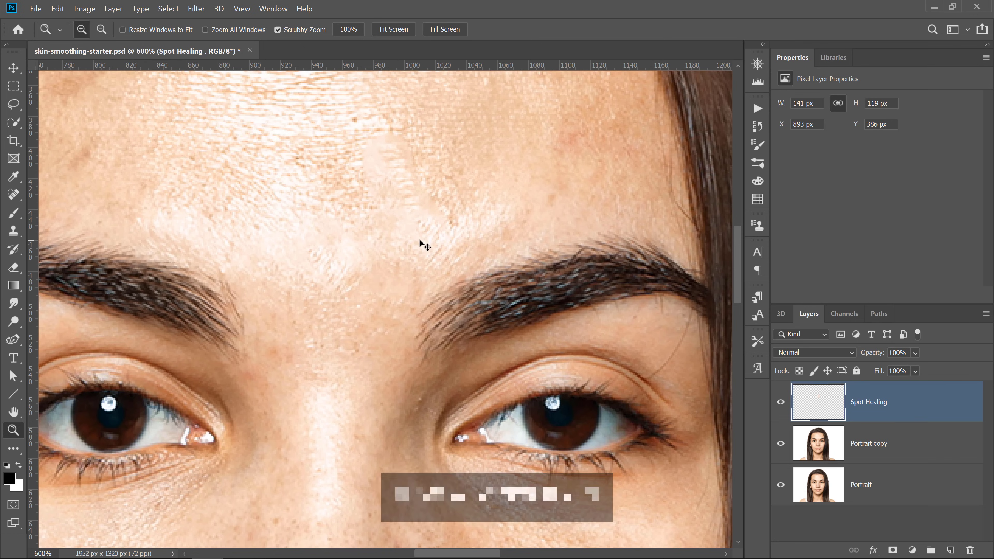
{"action": "key", "text": "ctrl+z"}
{"action": "key", "text": "ctrl+z"}
{"action": "key", "text": "ctrl+z"}
{"action": "key", "text": "ctrl+z"}
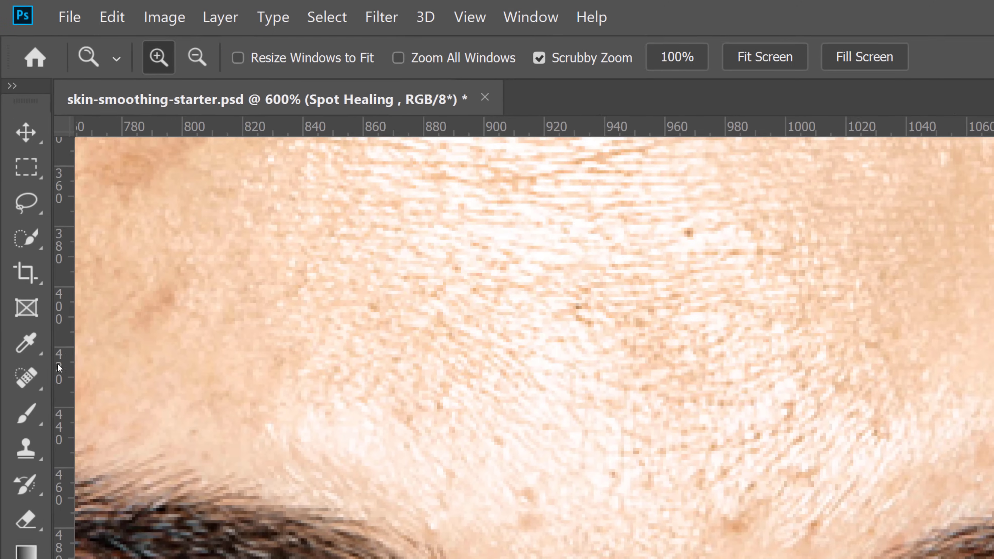
Set the Spot Healing Brush to the Lighten blending mode
{"action": "left_click", "coordinate": [13, 194]}
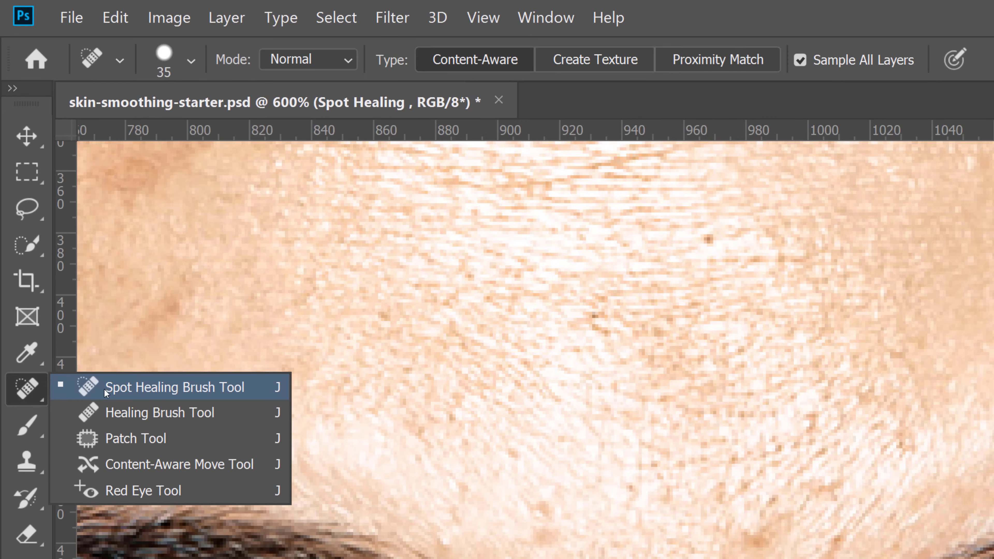
{"action": "left_click", "coordinate": [269, 393]}
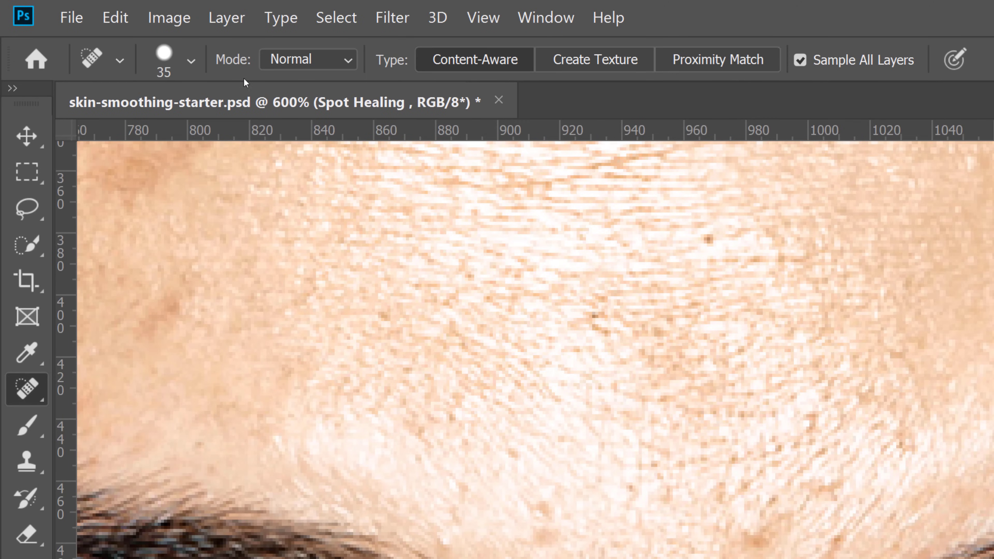
{"action": "left_click", "coordinate": [338, 64]}
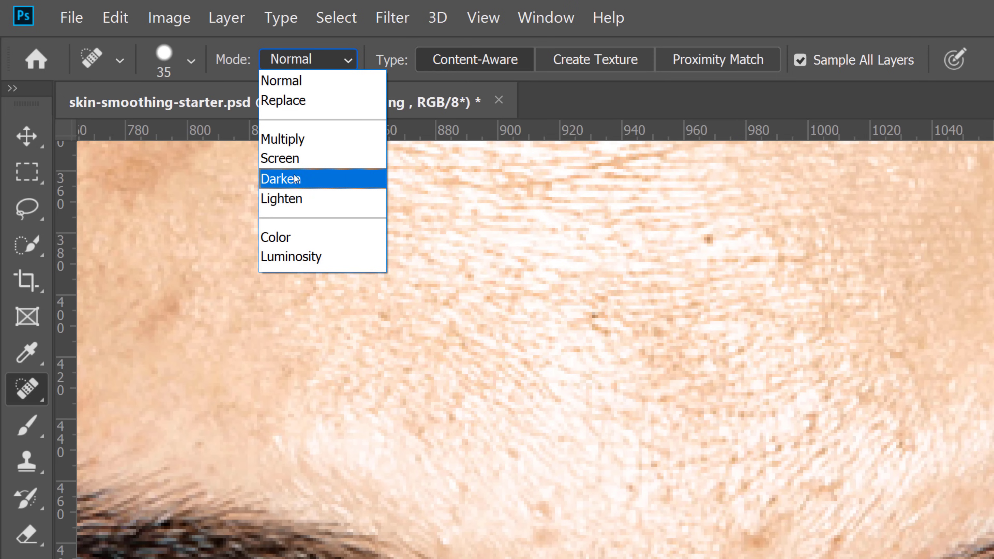
{"action": "left_click", "coordinate": [329, 202]}
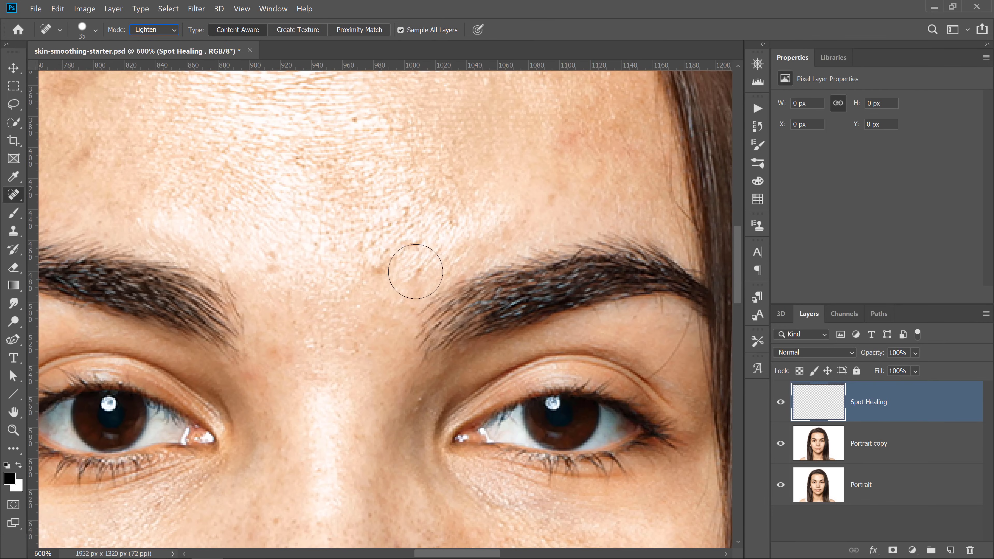
Heal the dark blemishes between and just above the inner eyebrows, reducing the brush size to 20
{"action": "left_click_drag", "start_coordinate": [382, 268], "coordinate": [402, 278]}
{"action": "key", "text": "bracketleft"}
{"action": "key", "text": "bracketleft"}
{"action": "key", "text": "bracketleft"}
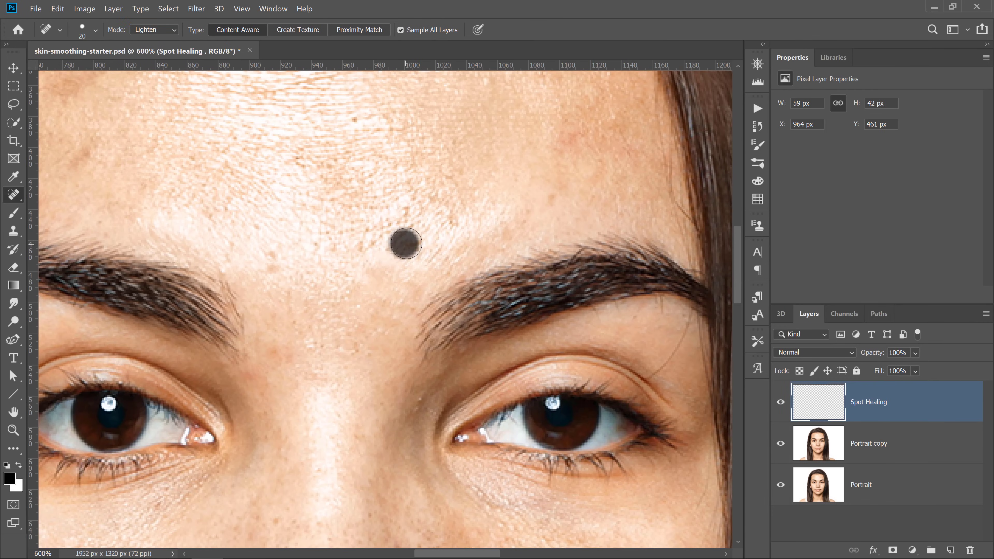
{"action": "left_click", "coordinate": [450, 223]}
Heal the small dark spots across the middle and both sides of the forehead with a size 10 brush
{"action": "key", "text": "bracketleft"}
{"action": "key", "text": "bracketleft"}
{"action": "left_click", "coordinate": [271, 266]}
{"action": "left_click_drag", "start_coordinate": [349, 121], "coordinate": [381, 122]}
{"action": "left_click", "coordinate": [285, 157]}
{"action": "left_click", "coordinate": [274, 147]}
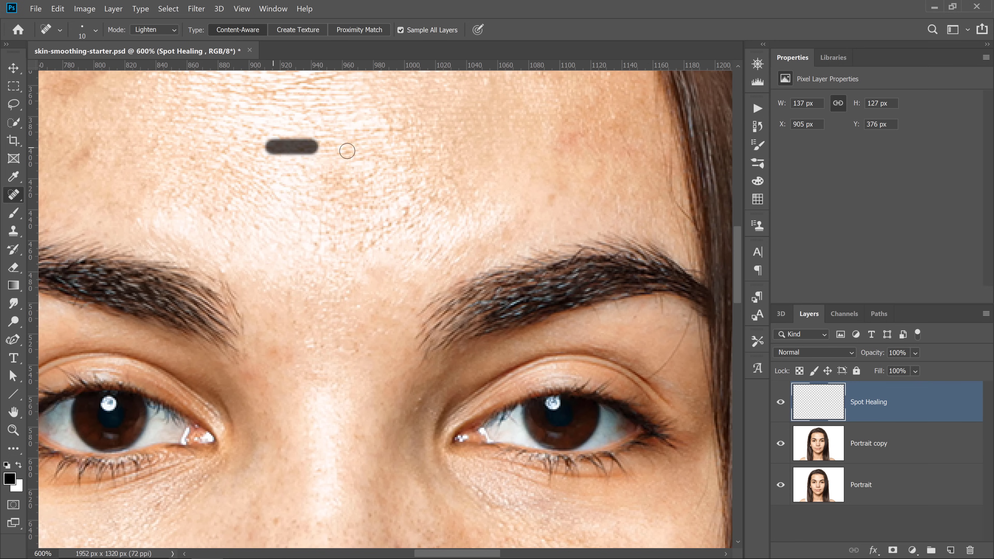
{"action": "left_click", "coordinate": [568, 139]}
{"action": "left_click_drag", "start_coordinate": [570, 137], "coordinate": [554, 209]}
{"action": "mouse_move", "coordinate": [88, 157]}
{"action": "left_mouse_down"}
{"action": "mouse_move", "coordinate": [62, 143]}
{"action": "mouse_move", "coordinate": [65, 175]}
{"action": "left_mouse_up"}
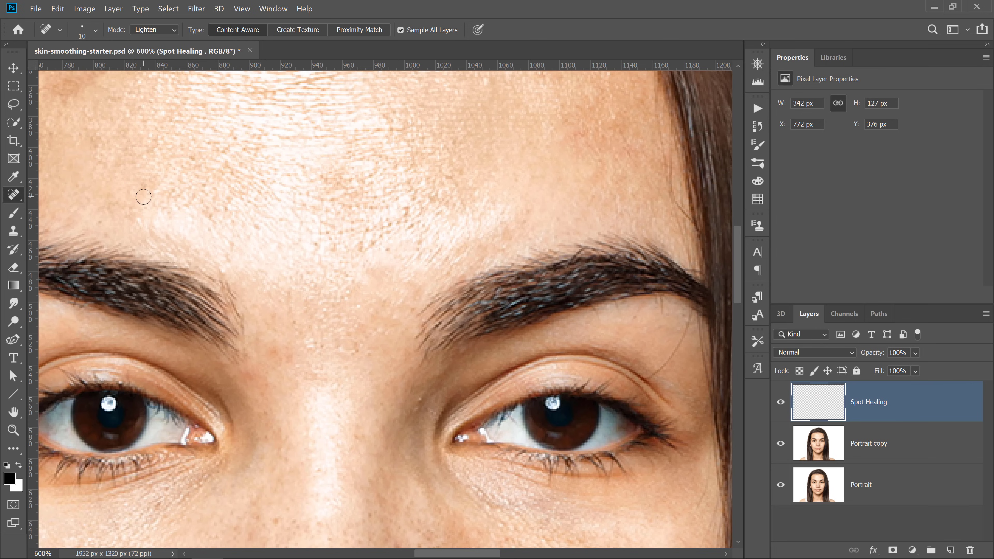
Heal the discoloured patch on the left side of the forehead and the spots near the hairline
{"action": "double_click", "coordinate": [14, 412]}
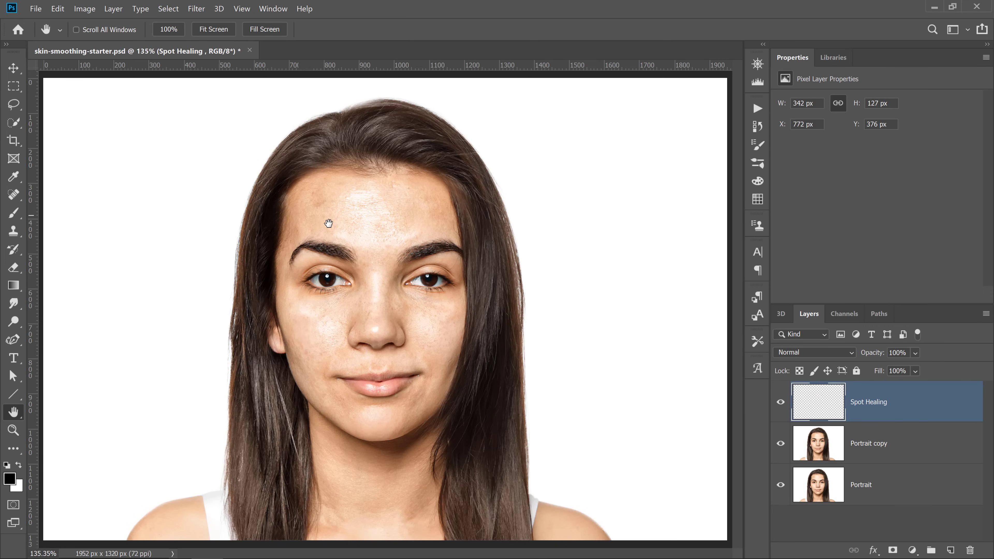
{"action": "left_click", "coordinate": [14, 195]}
{"action": "left_click_drag", "start_coordinate": [316, 206], "coordinate": [326, 206]}
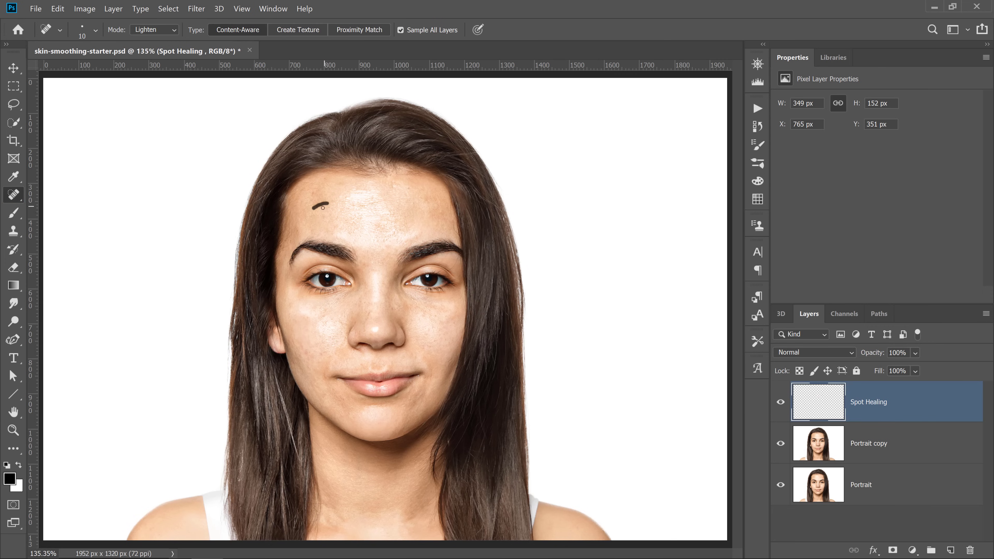
{"action": "key", "text": "bracketright"}
{"action": "left_click", "coordinate": [318, 202]}
{"action": "left_click", "coordinate": [316, 194]}
{"action": "left_click", "coordinate": [327, 181]}
{"action": "left_click", "coordinate": [409, 188]}
Heal the dark blemishes on the nose, both cheeks and around the mouth and chin with the Spot Healing Brush
{"action": "key", "text": "bracketleft"}
{"action": "key", "text": "bracketleft"}
{"action": "key", "text": "bracketleft"}
{"action": "mouse_move", "coordinate": [375, 310]}
{"action": "left_mouse_down"}
{"action": "mouse_move", "coordinate": [369, 302]}
{"action": "mouse_move", "coordinate": [366, 331]}
{"action": "mouse_move", "coordinate": [360, 302]}
{"action": "left_mouse_up"}
{"action": "left_click", "coordinate": [339, 322]}
{"action": "left_click_drag", "start_coordinate": [309, 349], "coordinate": [309, 360]}
{"action": "left_click", "coordinate": [321, 355]}
{"action": "left_click", "coordinate": [321, 372]}
{"action": "left_click_drag", "start_coordinate": [324, 368], "coordinate": [326, 393]}
{"action": "left_click", "coordinate": [340, 396]}
{"action": "left_click", "coordinate": [333, 392]}
{"action": "left_click", "coordinate": [414, 403]}
{"action": "left_click_drag", "start_coordinate": [435, 335], "coordinate": [429, 349]}
{"action": "left_click_drag", "start_coordinate": [330, 357], "coordinate": [325, 370]}
Toggle the visibility of the Spot Healing layer to compare the face before and after the retouching
{"action": "left_click", "coordinate": [780, 403]}
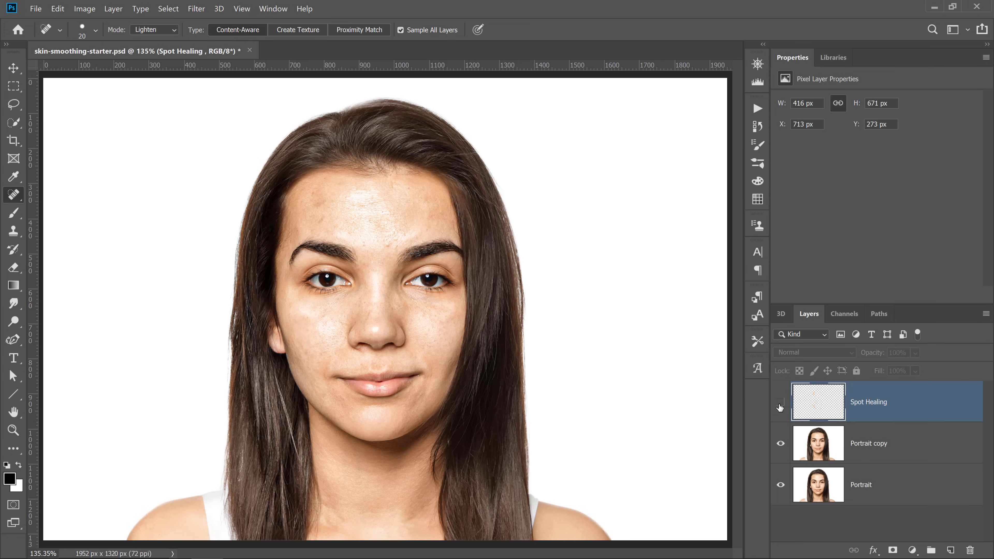
{"action": "left_click", "coordinate": [780, 403]}
{"action": "left_click", "coordinate": [781, 406]}
{"action": "left_click", "coordinate": [780, 405]}
{"action": "left_click", "coordinate": [780, 405]}
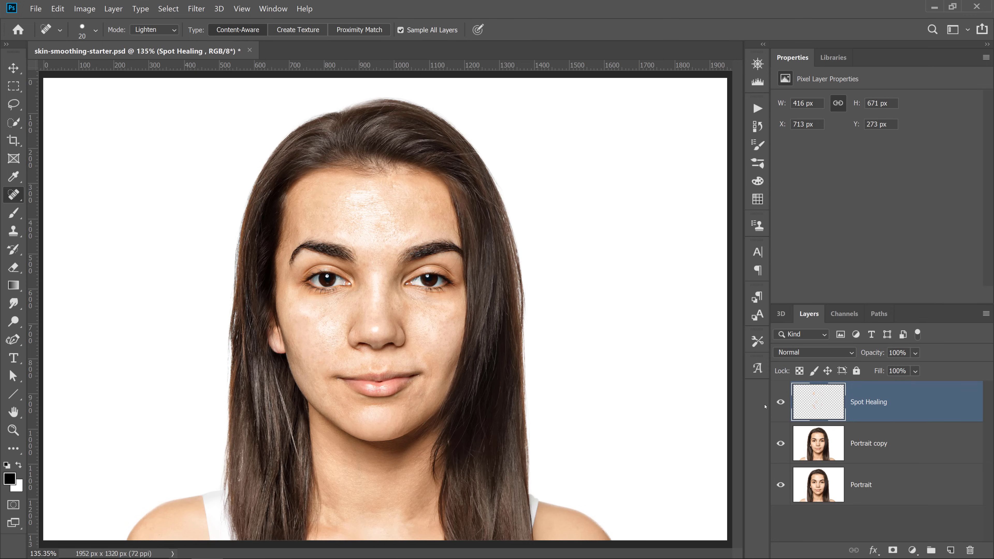
Heal the bright spots at the corners of the mouth with the Spot Healing Brush in Darken mode at size 9
{"action": "key", "text": "z"}
{"action": "left_click_drag", "start_coordinate": [420, 376], "coordinate": [420, 375]}
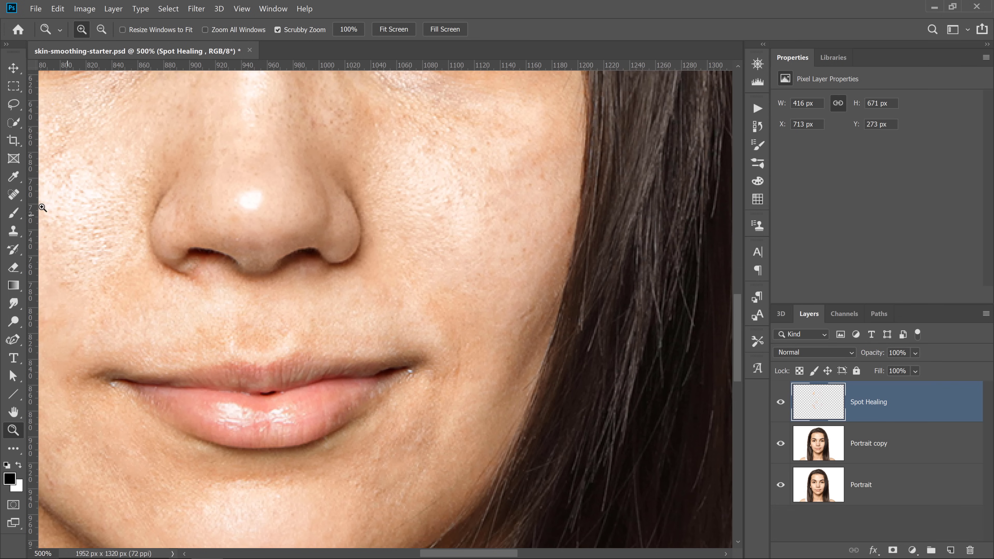
{"action": "left_click_drag", "start_coordinate": [13, 194], "coordinate": [51, 198]}
{"action": "left_click", "coordinate": [96, 196]}
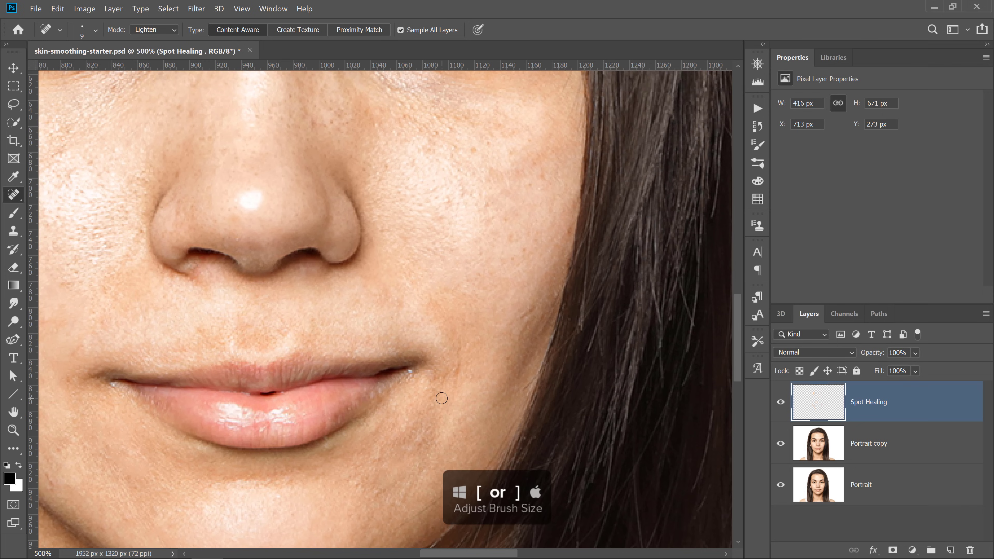
{"action": "left_click", "coordinate": [164, 31]}
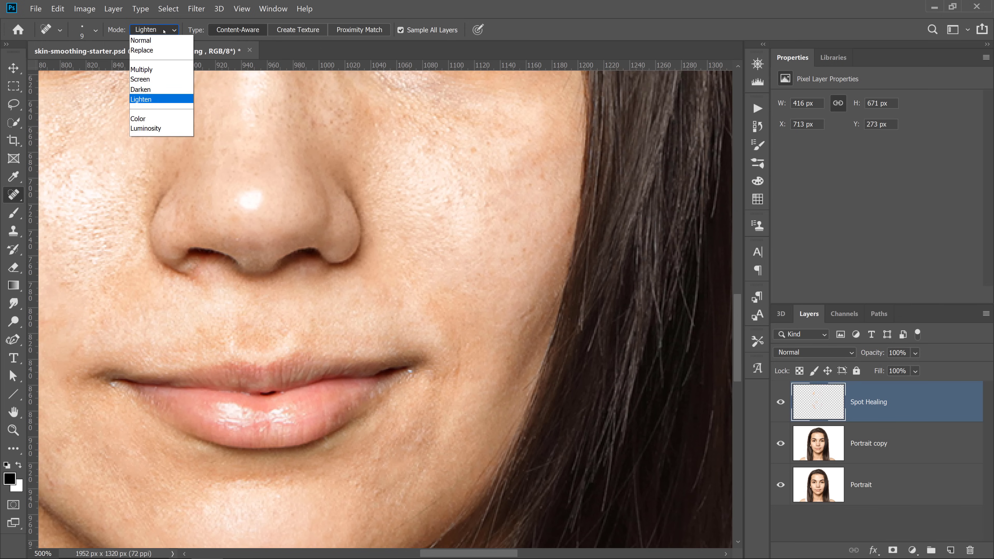
{"action": "left_click", "coordinate": [164, 91]}
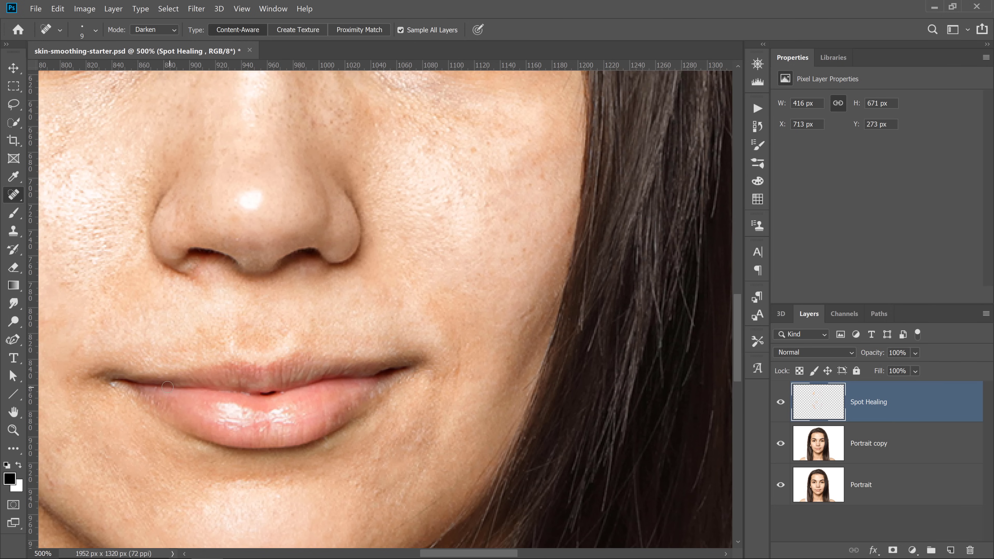
{"action": "left_click", "coordinate": [114, 389]}
Switch the Spot Healing Brush to Lighten mode and heal the dark spots along the nose and the adjoining cheek
{"action": "left_click", "coordinate": [164, 32]}
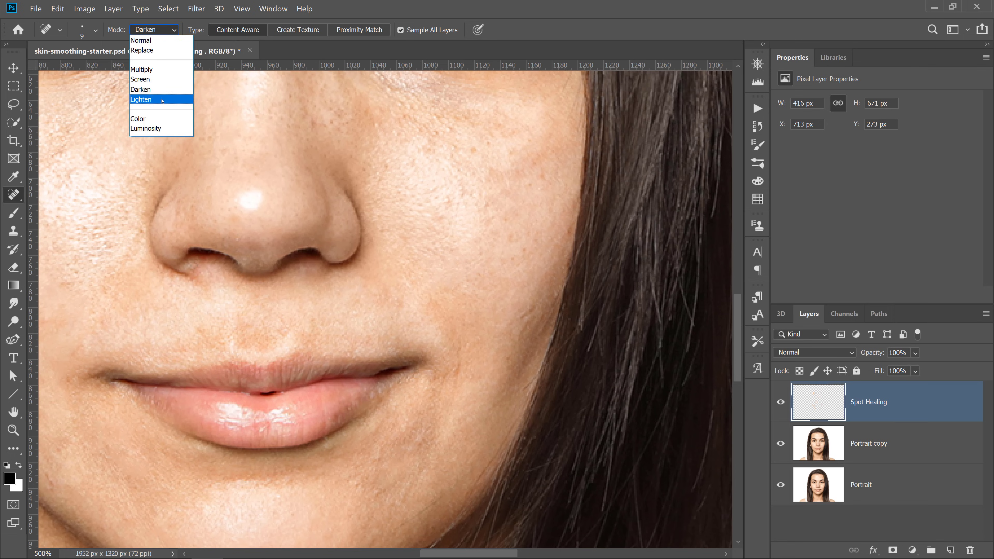
{"action": "left_click", "coordinate": [148, 100]}
{"action": "left_click", "coordinate": [331, 120]}
{"action": "left_click", "coordinate": [337, 131]}
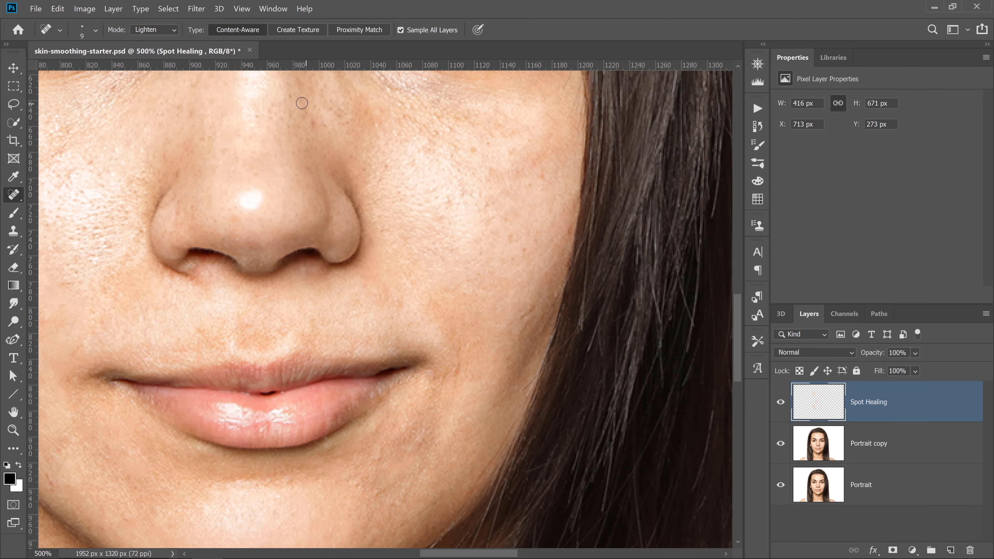
{"action": "left_click_drag", "start_coordinate": [272, 114], "coordinate": [260, 114]}
{"action": "left_click", "coordinate": [326, 122]}
{"action": "left_click", "coordinate": [328, 122]}
{"action": "left_click", "coordinate": [340, 110]}
{"action": "left_click", "coordinate": [361, 169]}
Hide and show the Spot Healing layer to review the retouching on the whole portrait
{"action": "double_click", "coordinate": [13, 412]}
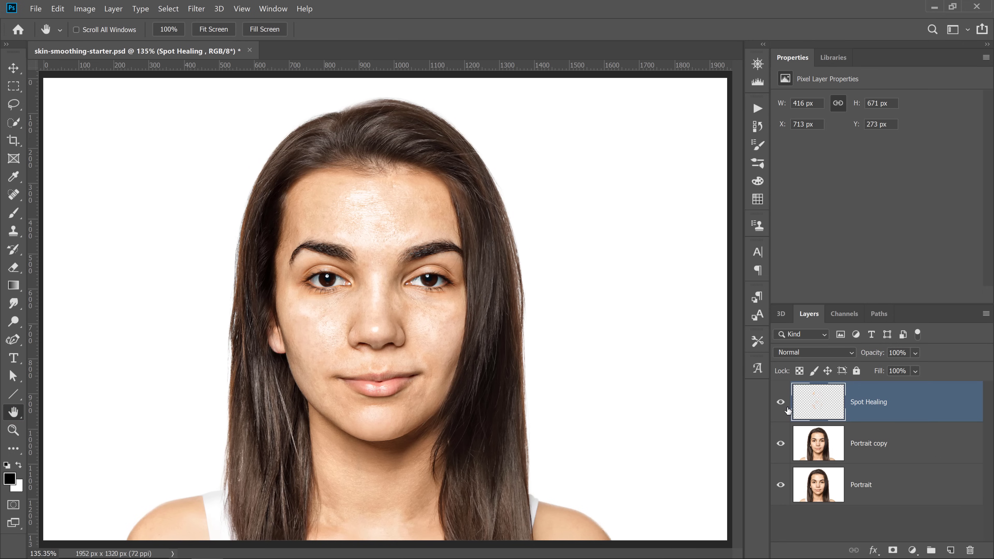
{"action": "left_click", "coordinate": [780, 404]}
{"action": "left_click", "coordinate": [781, 403]}
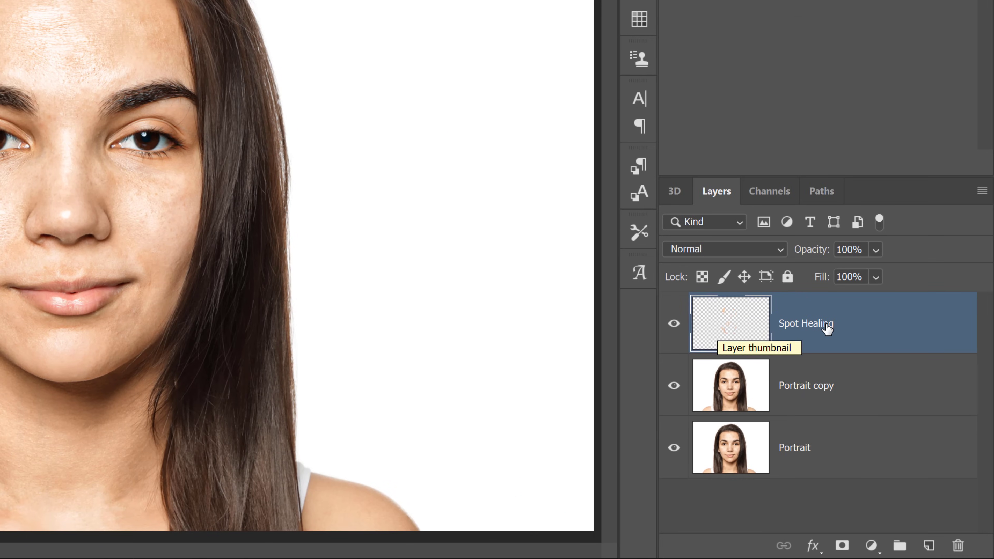
Convert the Spot Healing and Portrait copy layers into one smart object and toggle its visibility to compare the retouching
{"action": "left_click", "coordinate": [861, 395], "text": "shift"}
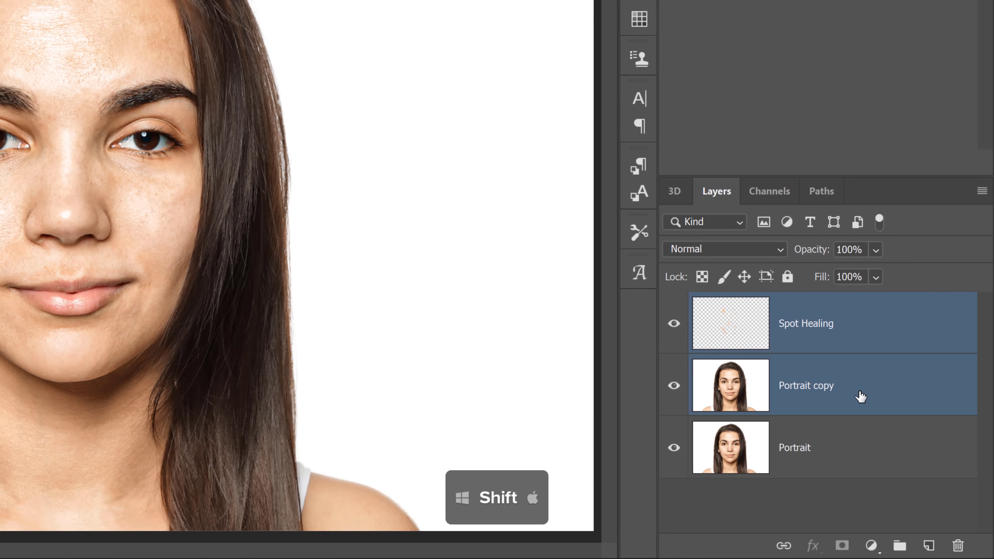
{"action": "right_click", "coordinate": [860, 395]}
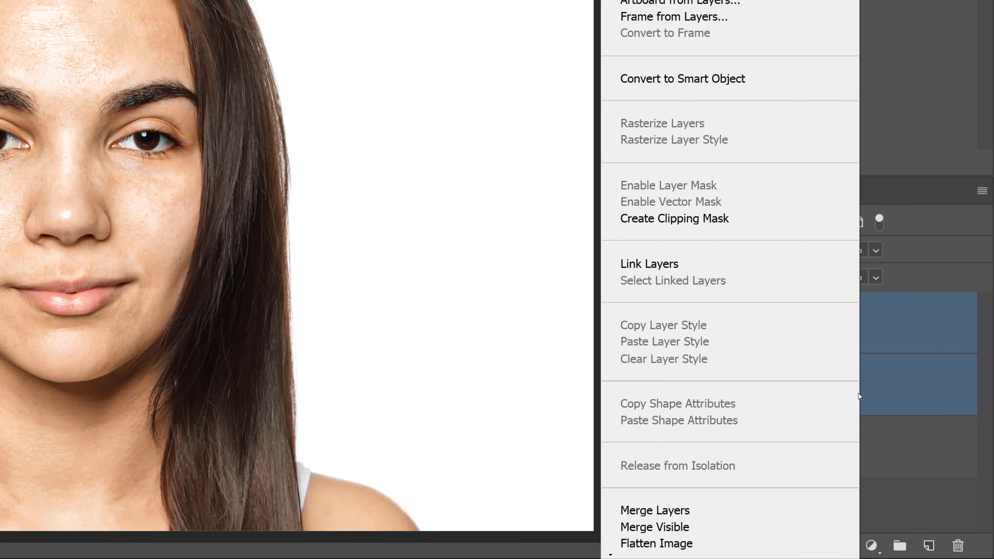
{"action": "left_click", "coordinate": [713, 78]}
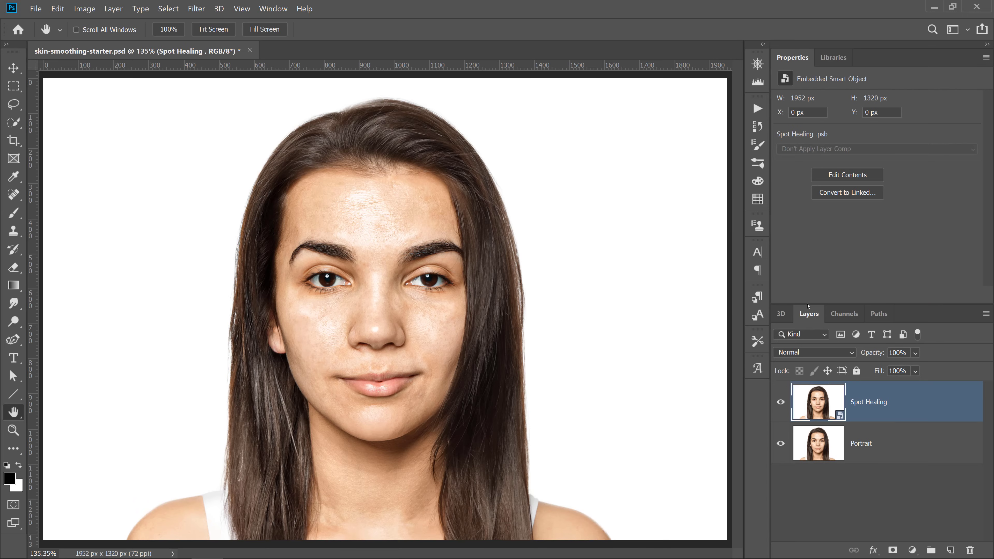
{"action": "left_click", "coordinate": [781, 403]}
{"action": "left_click", "coordinate": [781, 404]}
Start the Camera Raw Filter on the smart object and set Texture to -74 and Clarity to -9
{"action": "left_click", "coordinate": [194, 9]}
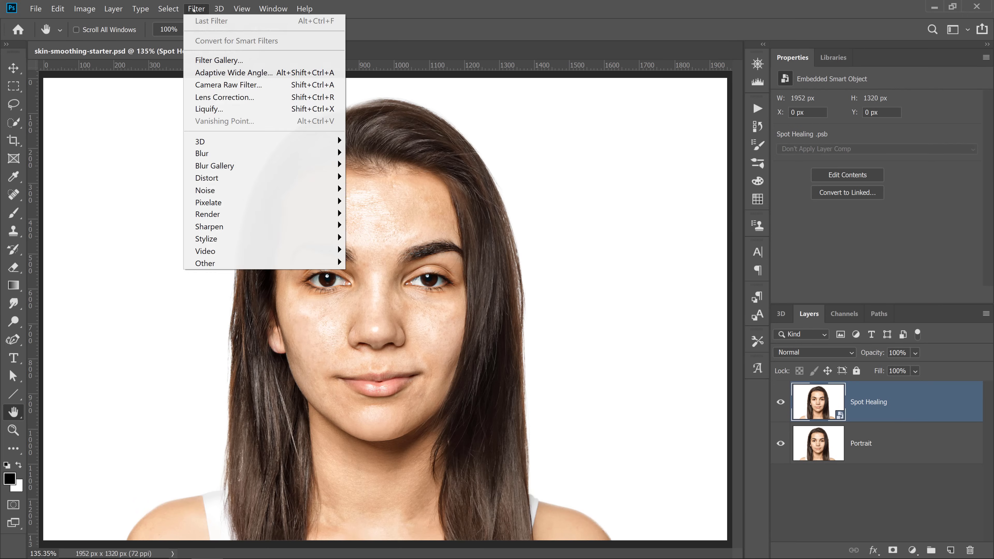
{"action": "left_click", "coordinate": [223, 85]}
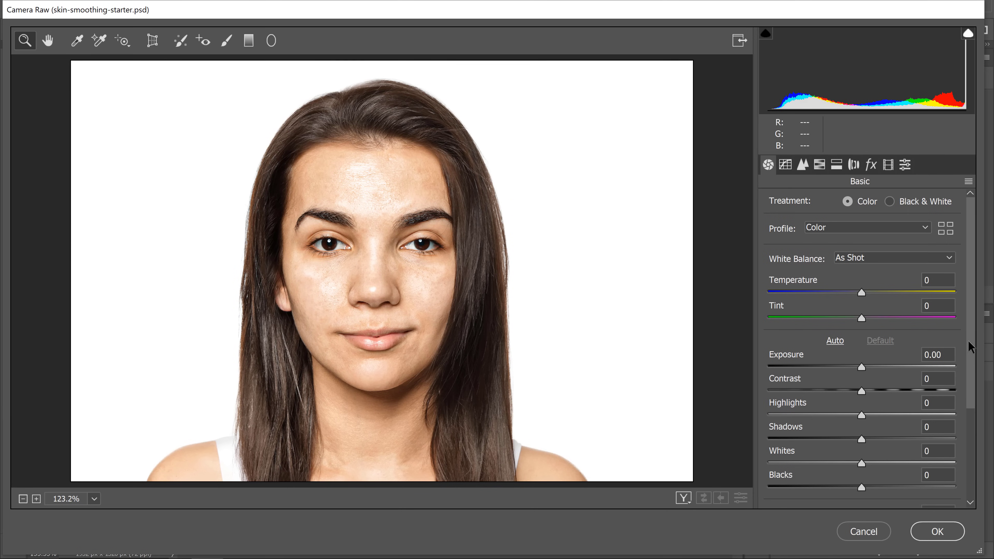
{"action": "scroll", "coordinate": [967, 352], "scroll_direction": "down", "scroll_amount": 1}
{"action": "scroll", "coordinate": [966, 351], "scroll_direction": "down", "scroll_amount": 5}
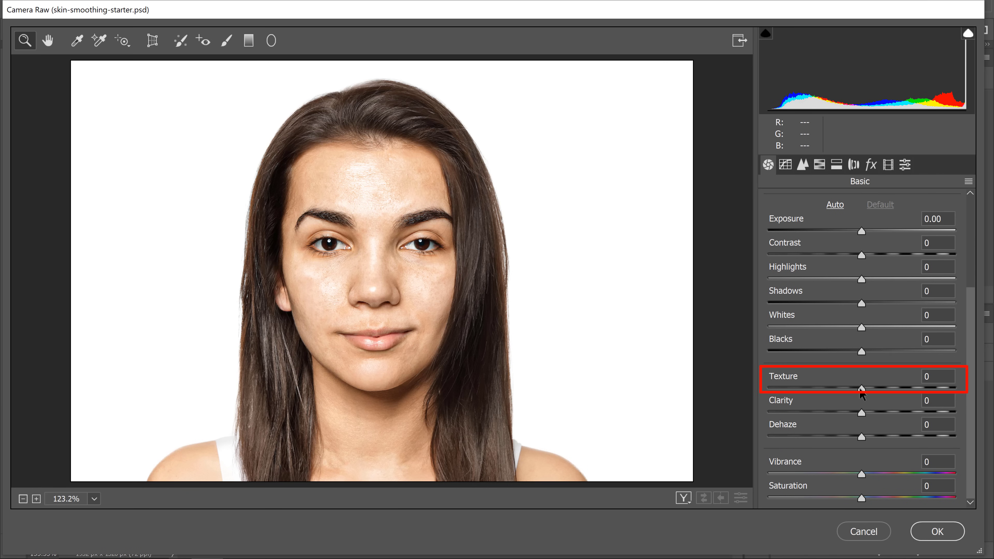
{"action": "key", "text": "z"}
{"action": "left_click", "coordinate": [395, 282]}
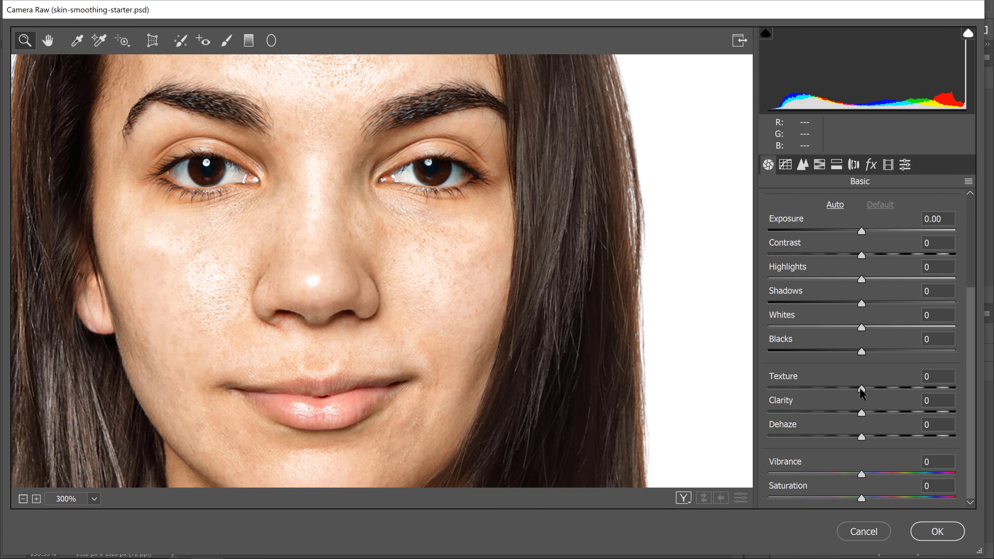
{"action": "left_click_drag", "start_coordinate": [860, 388], "coordinate": [752, 377]}
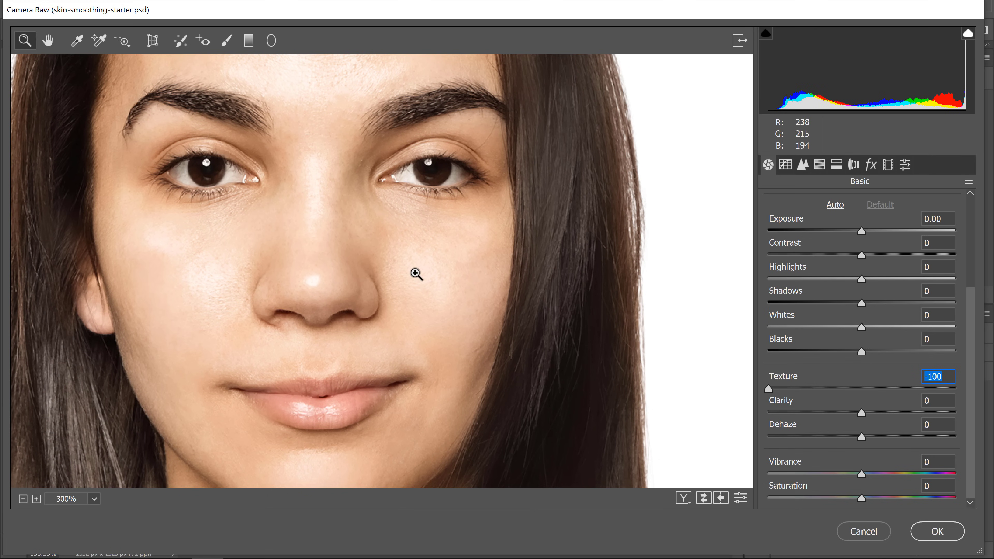
{"action": "left_click_drag", "start_coordinate": [769, 389], "coordinate": [792, 393]}
{"action": "left_click_drag", "start_coordinate": [791, 389], "coordinate": [793, 389]}
{"action": "mouse_move", "coordinate": [860, 412]}
{"action": "left_mouse_down"}
{"action": "mouse_move", "coordinate": [761, 403]}
{"action": "mouse_move", "coordinate": [853, 408]}
{"action": "left_mouse_up"}
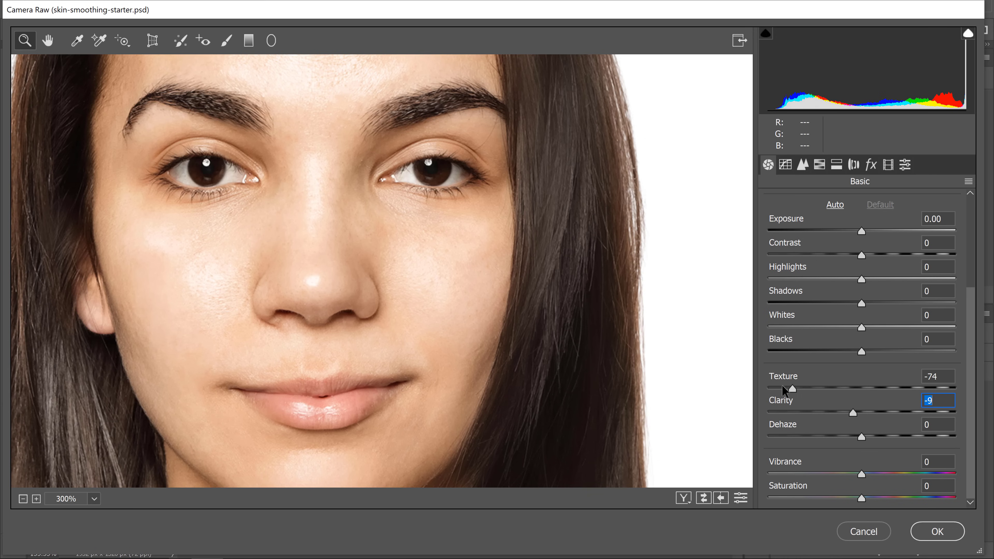
Sharpen the details with an Amount of 41, preview the mask with Masking at 0, and apply the Camera Raw Filter
{"action": "left_click", "coordinate": [802, 166]}
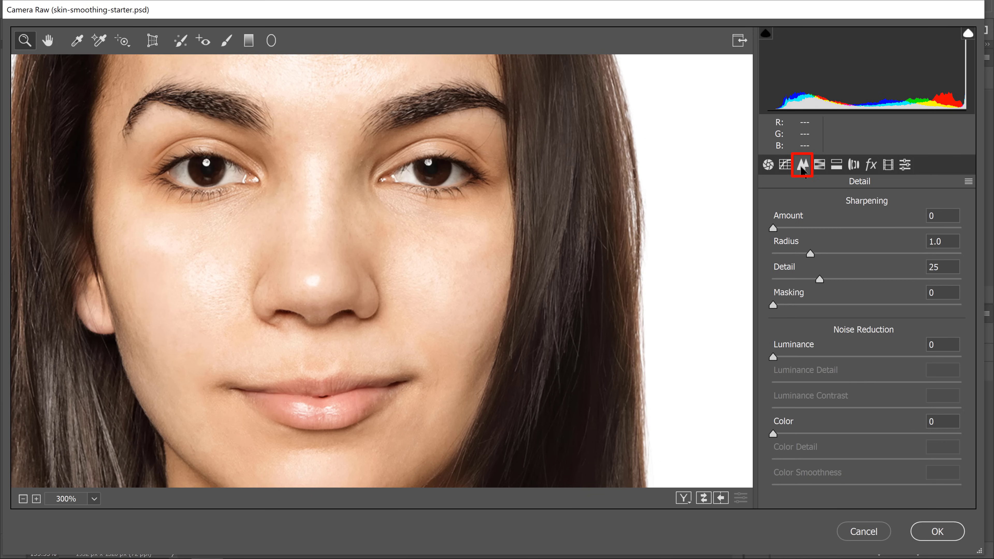
{"action": "left_click_drag", "start_coordinate": [773, 227], "coordinate": [827, 250]}
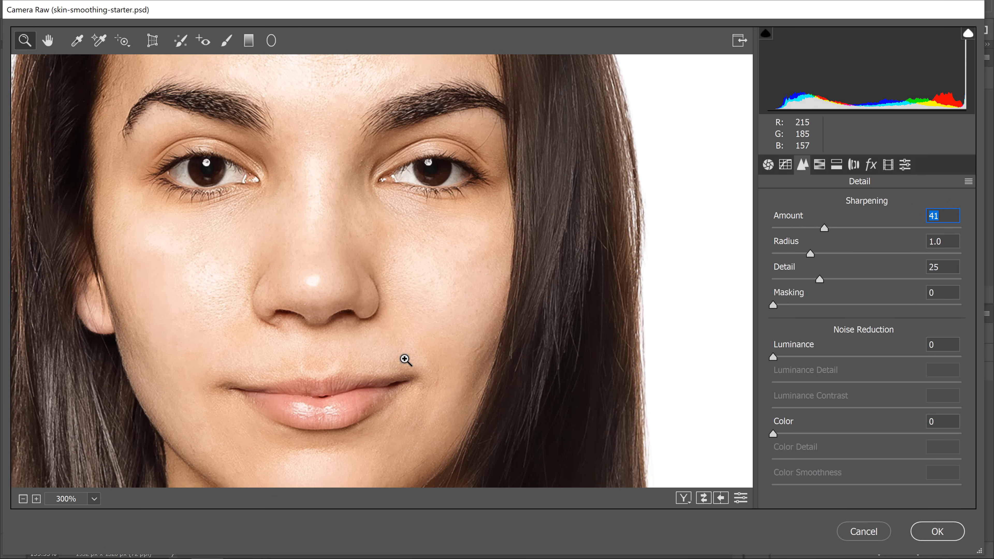
{"action": "key", "text": "alt"}
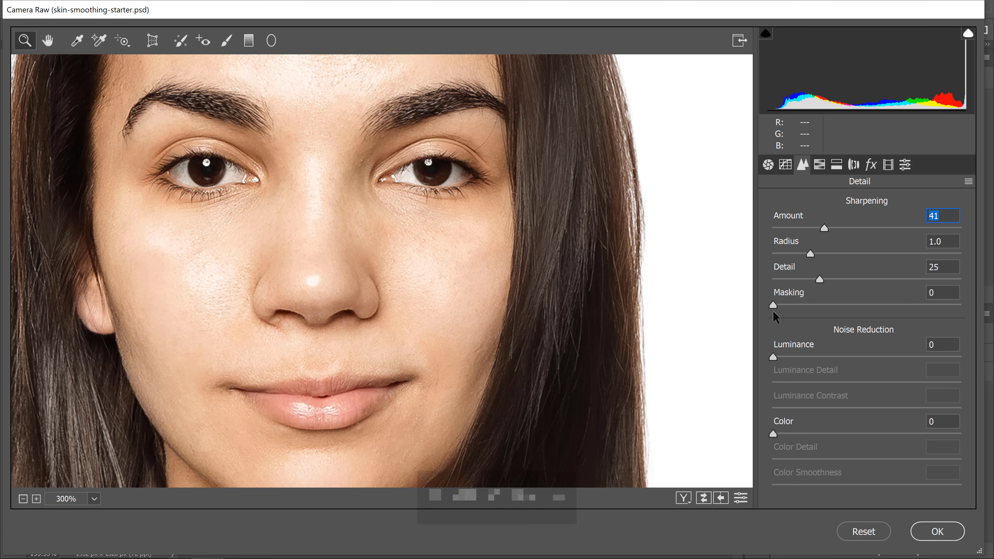
{"action": "left_click", "coordinate": [771, 305], "text": "alt"}
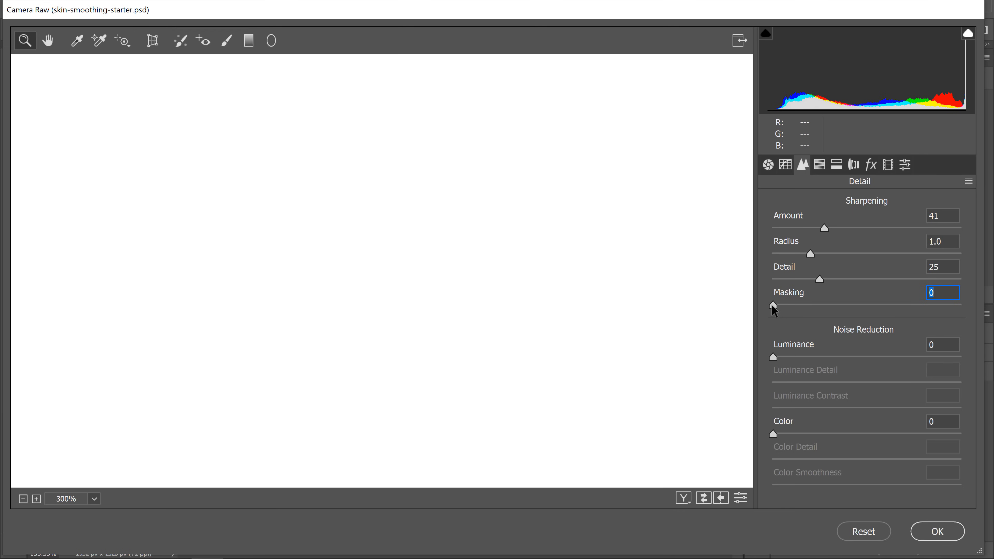
{"action": "left_click_drag", "start_coordinate": [772, 305], "coordinate": [743, 299]}
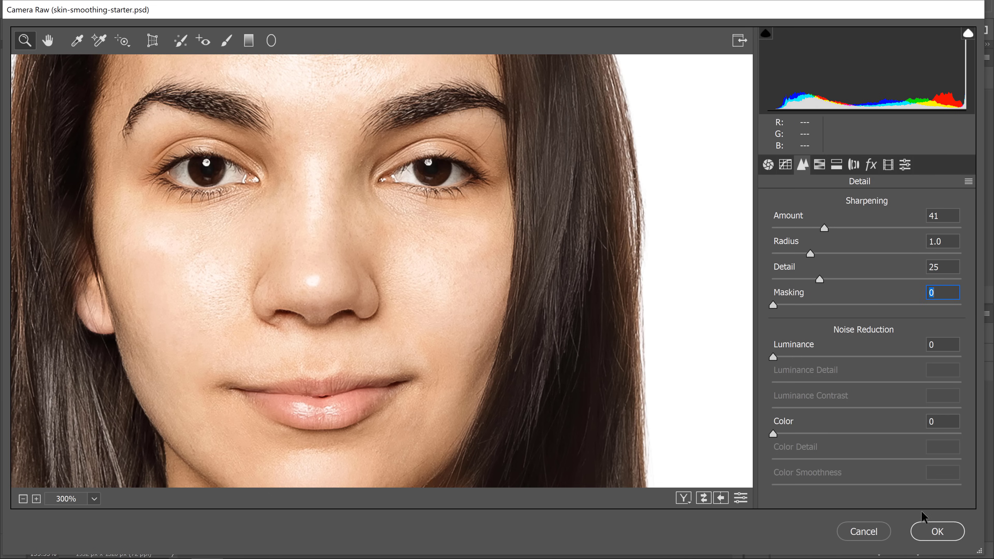
{"action": "left_click", "coordinate": [939, 531]}
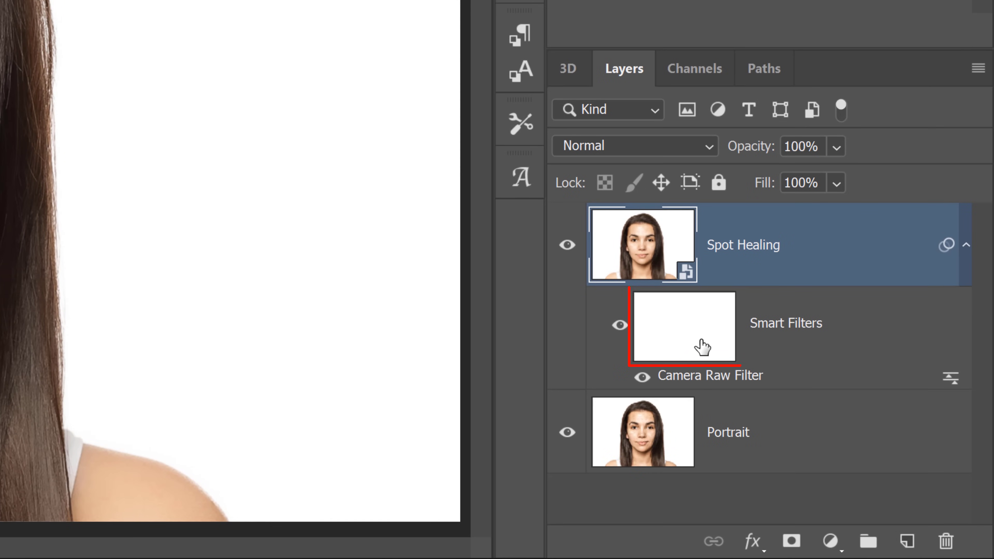
Invert the Smart Filters mask to black and paint white with the Brush tool over the facial skin, avoiding the eyes, brows and lips
{"action": "left_click", "coordinate": [847, 453]}
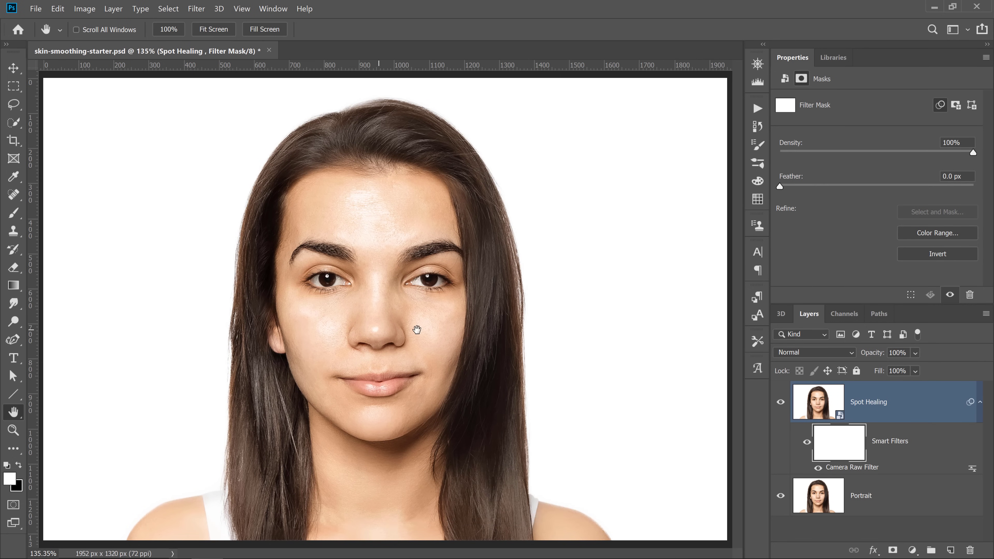
{"action": "left_click", "coordinate": [933, 255]}
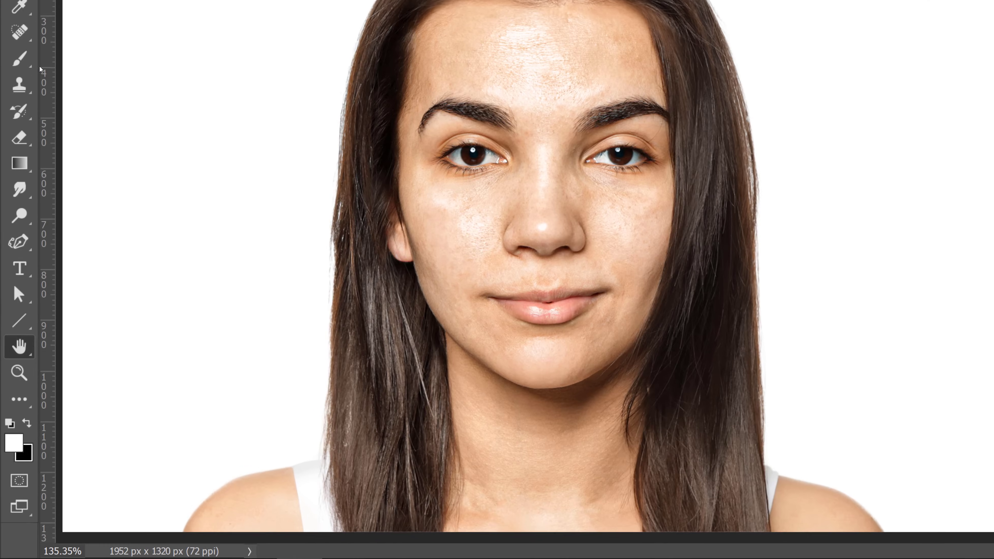
{"action": "left_click", "coordinate": [19, 59]}
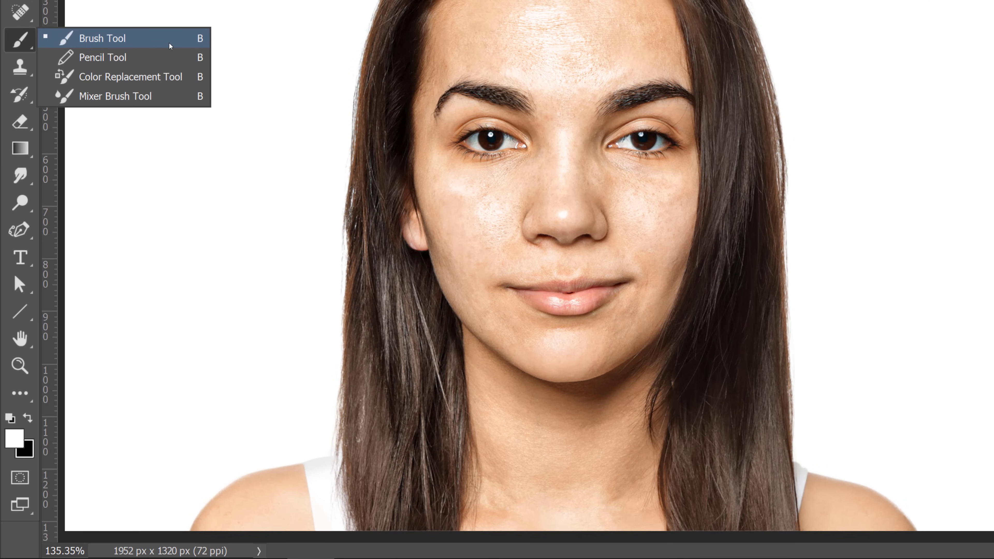
{"action": "left_click", "coordinate": [170, 45]}
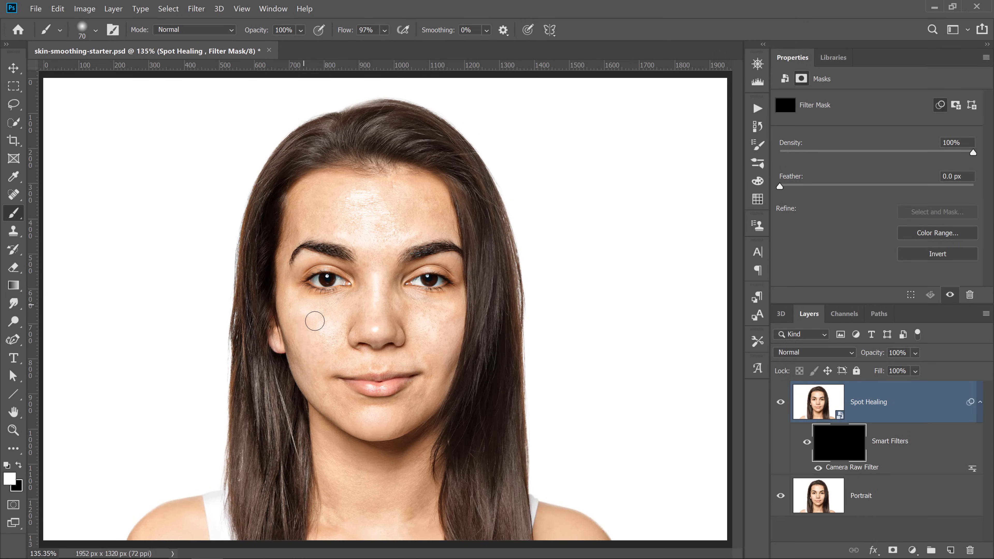
{"action": "mouse_move", "coordinate": [315, 321]}
{"action": "left_mouse_down"}
{"action": "mouse_move", "coordinate": [328, 351]}
{"action": "mouse_move", "coordinate": [302, 359]}
{"action": "mouse_move", "coordinate": [300, 372]}
{"action": "mouse_move", "coordinate": [314, 363]}
{"action": "mouse_move", "coordinate": [373, 412]}
{"action": "mouse_move", "coordinate": [404, 410]}
{"action": "left_mouse_up"}
{"action": "mouse_move", "coordinate": [426, 327]}
{"action": "left_mouse_down"}
{"action": "mouse_move", "coordinate": [411, 356]}
{"action": "mouse_move", "coordinate": [371, 358]}
{"action": "mouse_move", "coordinate": [345, 316]}
{"action": "mouse_move", "coordinate": [388, 296]}
{"action": "mouse_move", "coordinate": [315, 306]}
{"action": "mouse_move", "coordinate": [284, 333]}
{"action": "mouse_move", "coordinate": [363, 282]}
{"action": "mouse_move", "coordinate": [413, 302]}
{"action": "mouse_move", "coordinate": [453, 336]}
{"action": "mouse_move", "coordinate": [425, 329]}
{"action": "left_mouse_up"}
{"action": "mouse_move", "coordinate": [394, 241]}
{"action": "left_mouse_down"}
{"action": "mouse_move", "coordinate": [439, 220]}
{"action": "mouse_move", "coordinate": [411, 196]}
{"action": "mouse_move", "coordinate": [322, 197]}
{"action": "mouse_move", "coordinate": [293, 237]}
{"action": "mouse_move", "coordinate": [362, 191]}
{"action": "mouse_move", "coordinate": [366, 208]}
{"action": "mouse_move", "coordinate": [408, 204]}
{"action": "mouse_move", "coordinate": [384, 233]}
{"action": "mouse_move", "coordinate": [390, 296]}
{"action": "left_mouse_up"}
Try hiding the smoothing on the cheek by painting black on the filter mask, and swap the foreground color back to white
{"action": "left_click", "coordinate": [18, 464]}
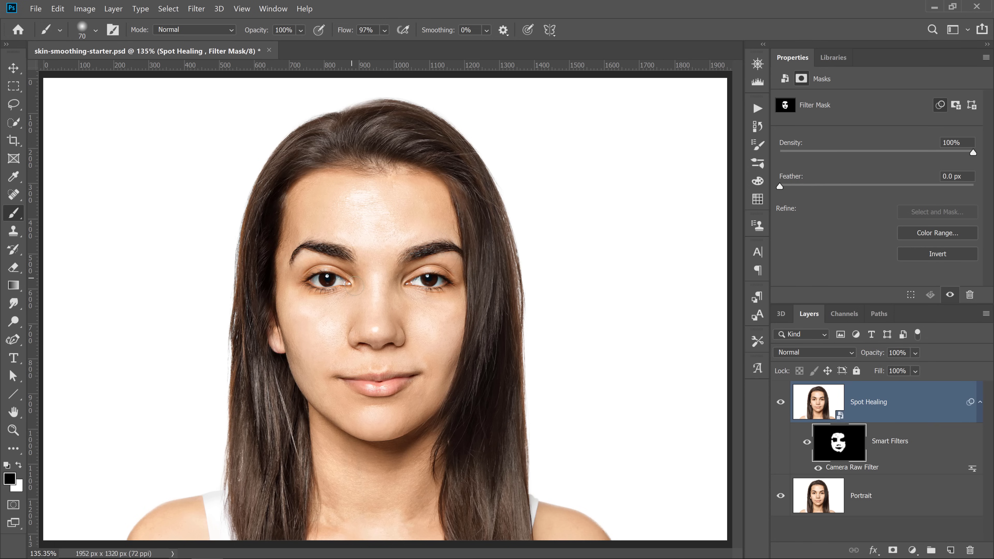
{"action": "mouse_move", "coordinate": [327, 303]}
{"action": "left_mouse_down"}
{"action": "mouse_move", "coordinate": [331, 313]}
{"action": "mouse_move", "coordinate": [315, 322]}
{"action": "left_mouse_up"}
{"action": "left_click", "coordinate": [18, 465]}
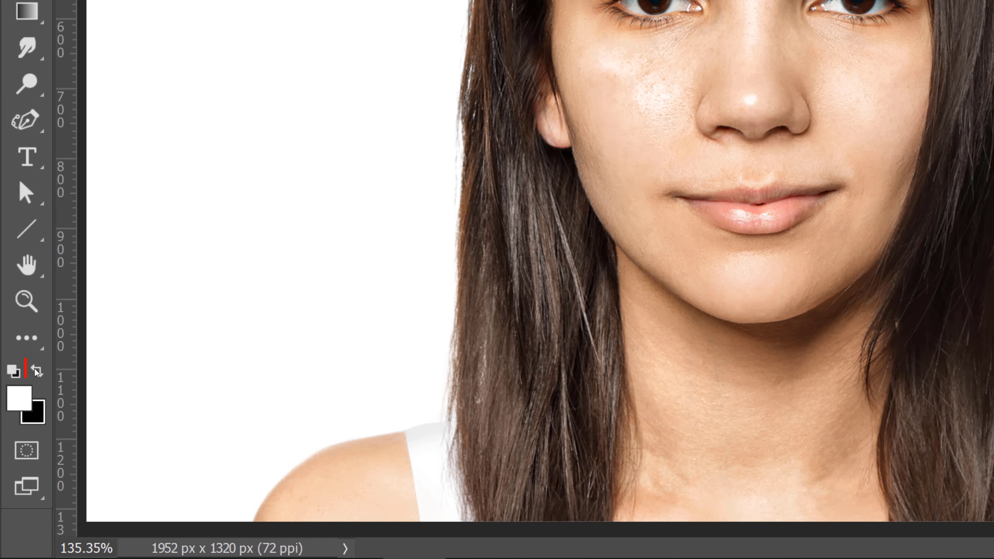
{"action": "left_click", "coordinate": [36, 371]}
{"action": "left_click", "coordinate": [37, 374]}
{"action": "left_click", "coordinate": [44, 371]}
{"action": "left_click", "coordinate": [43, 371]}
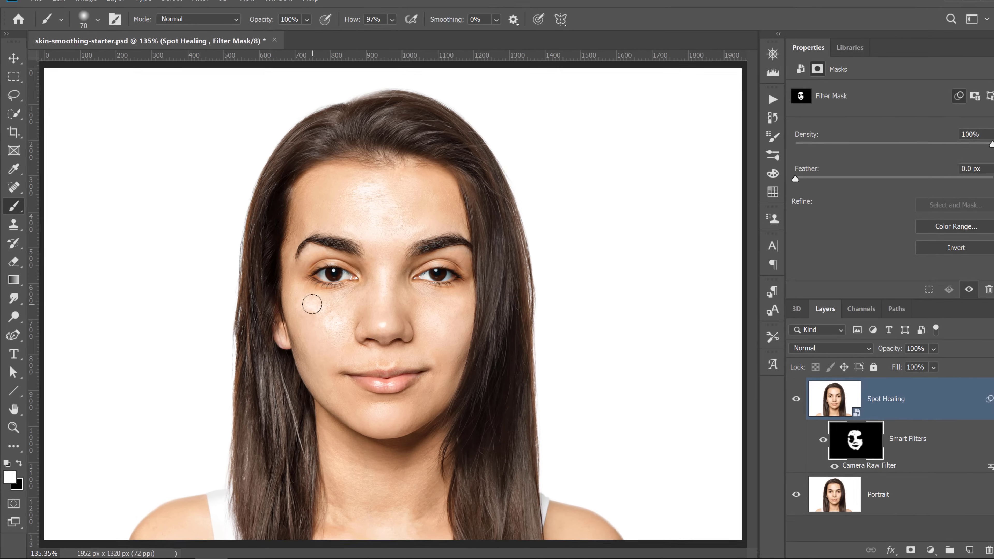
{"action": "key", "text": "x"}
{"action": "key", "text": "x"}
{"action": "key", "text": "x"}
{"action": "key", "text": "x"}
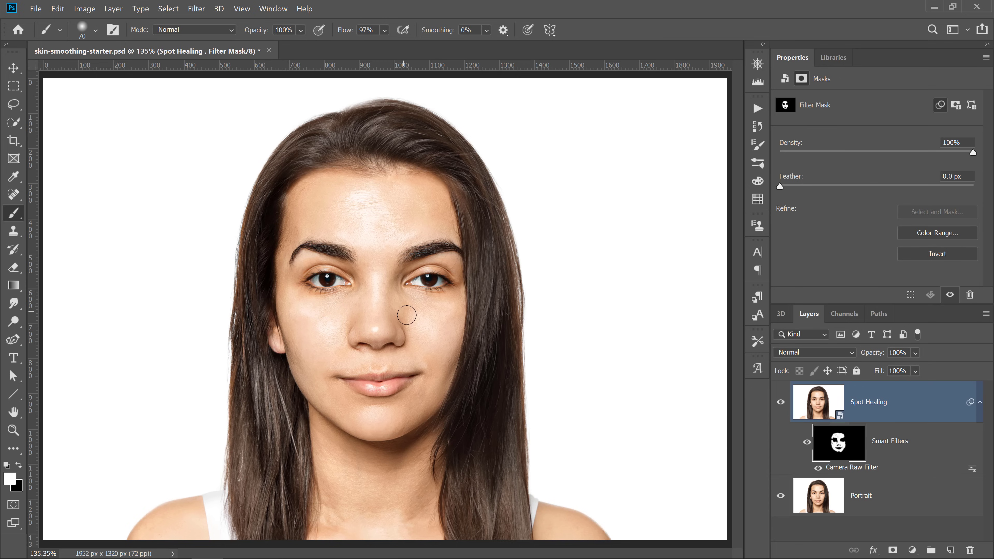
Open the Camera Raw Filter's blending options with the face magnified, and try lower opacities before returning to 100%
{"action": "left_click", "coordinate": [14, 430]}
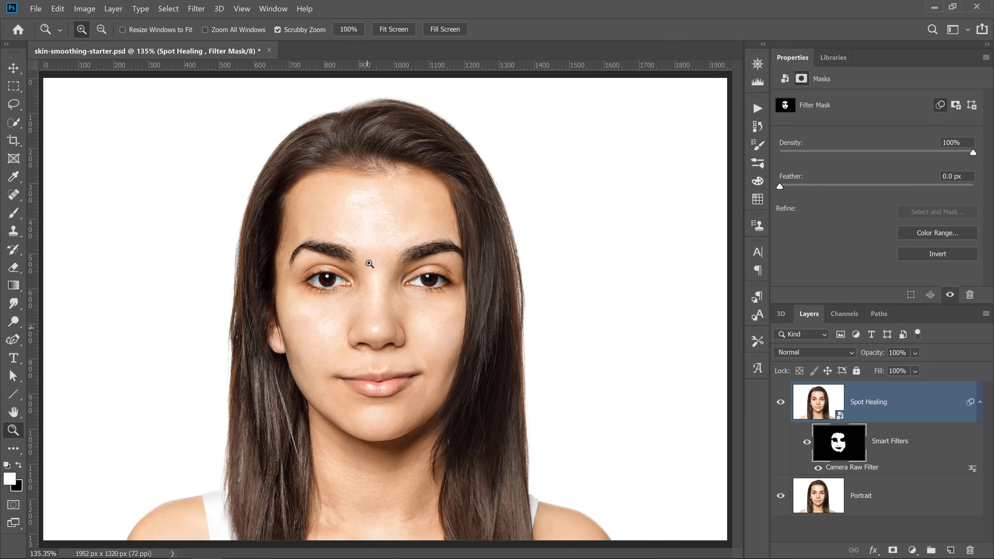
{"action": "left_click", "coordinate": [397, 235]}
{"action": "left_click", "coordinate": [397, 238]}
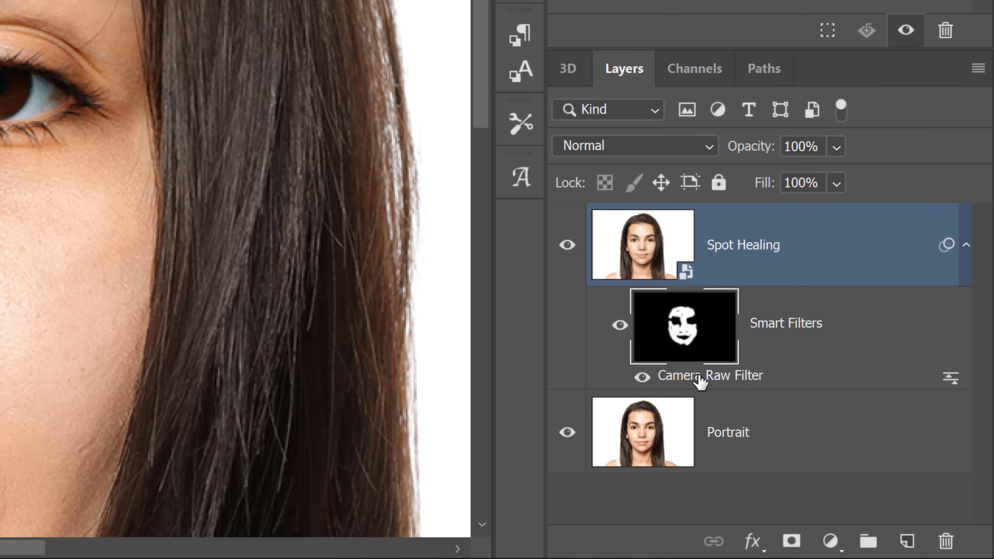
{"action": "left_click", "coordinate": [809, 444]}
{"action": "left_click", "coordinate": [702, 341]}
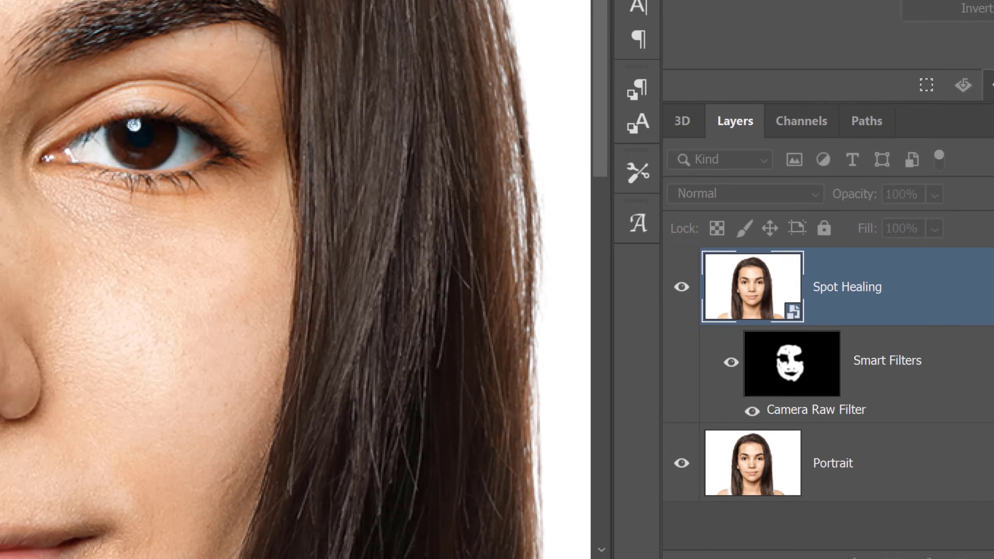
{"action": "double_click", "coordinate": [951, 379]}
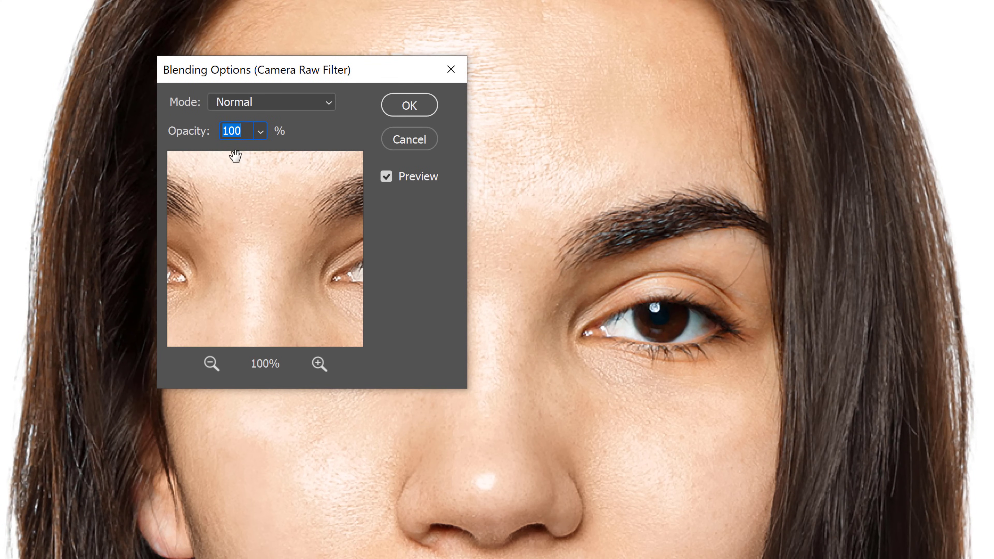
{"action": "left_click_drag", "start_coordinate": [285, 76], "coordinate": [793, 61]}
{"action": "left_click", "coordinate": [770, 116]}
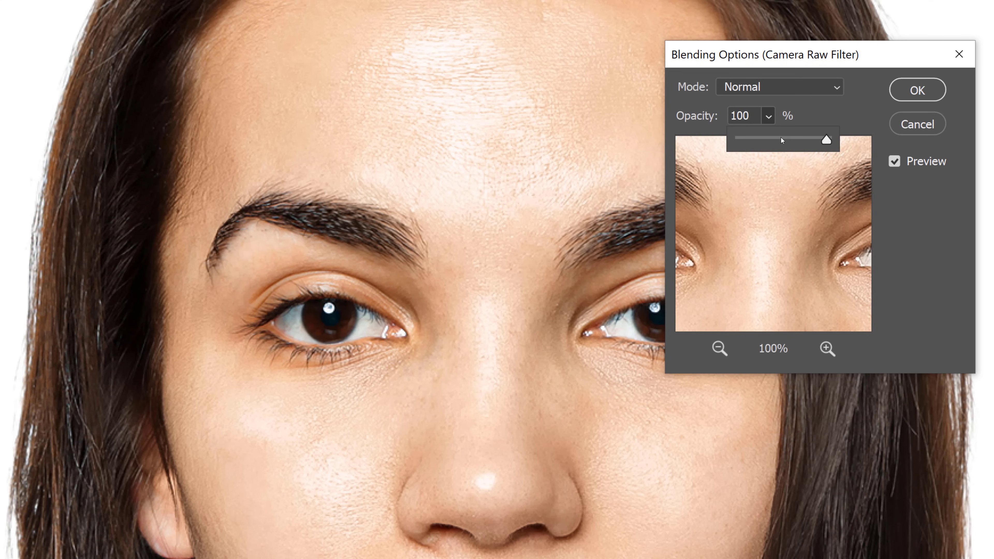
{"action": "left_click_drag", "start_coordinate": [763, 139], "coordinate": [866, 142]}
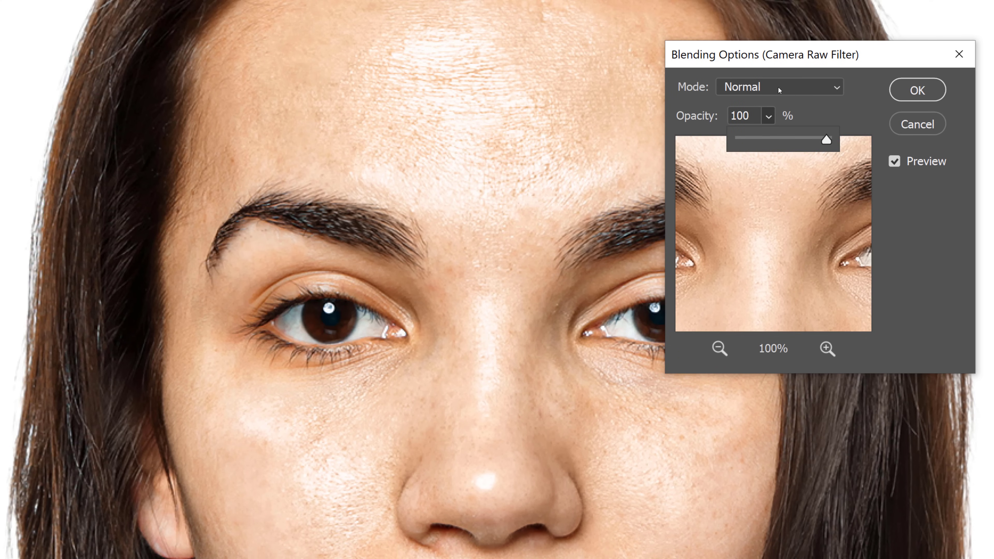
Try the Lighten blend mode for the Camera Raw Filter, restore Normal, accept the blending options, and fit the portrait on screen
{"action": "left_click", "coordinate": [798, 88]}
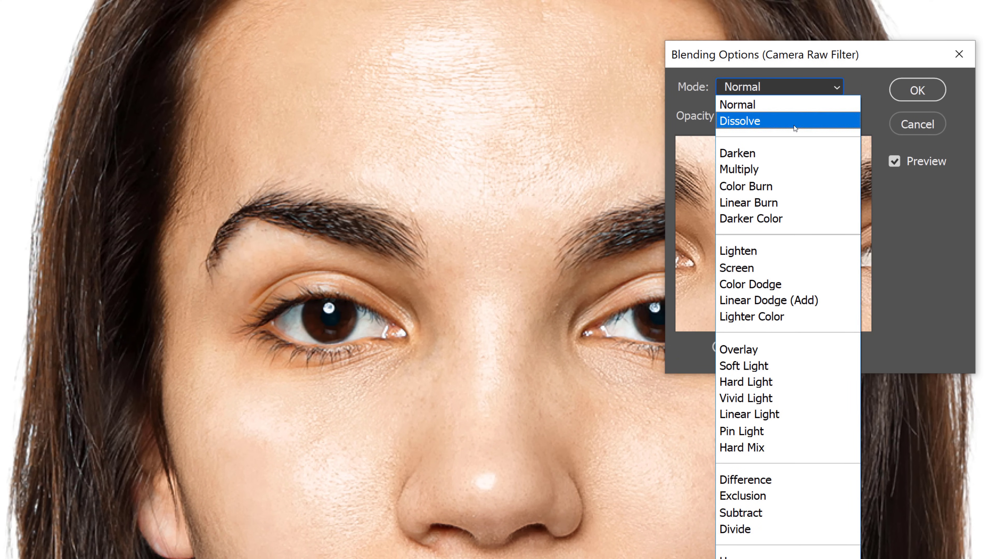
{"action": "left_click", "coordinate": [769, 255]}
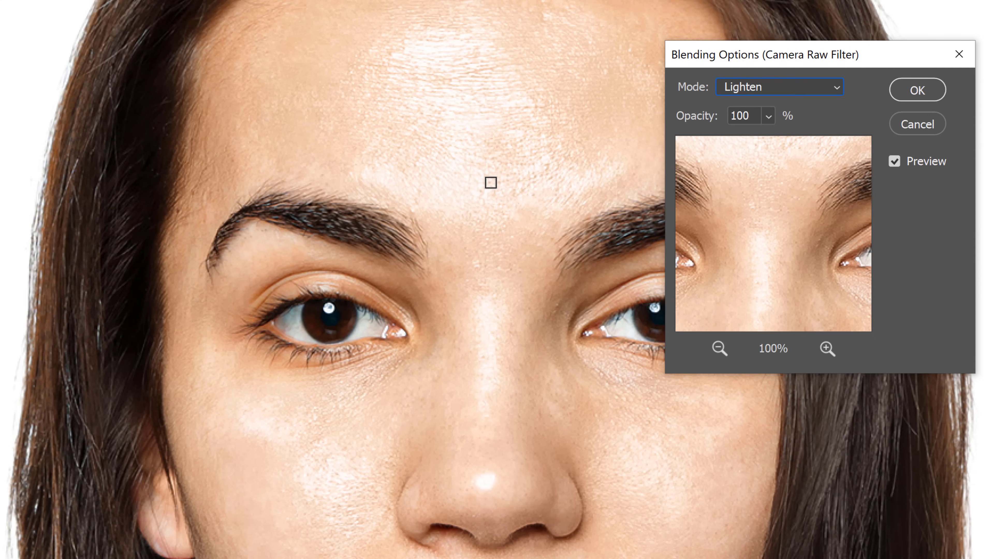
{"action": "left_click", "coordinate": [735, 92]}
{"action": "left_click", "coordinate": [736, 101]}
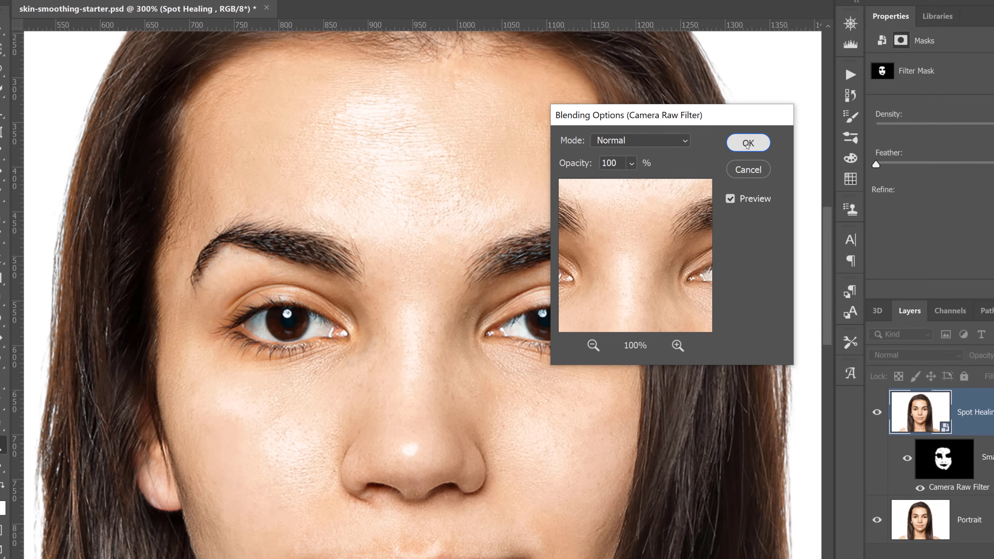
{"action": "left_click", "coordinate": [917, 91]}
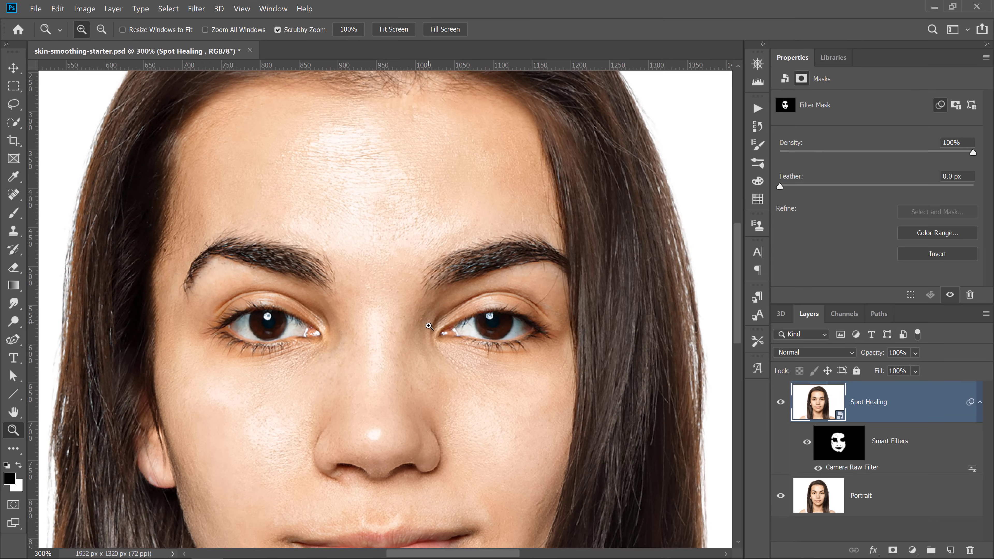
{"action": "scroll", "coordinate": [429, 323], "scroll_direction": "down", "scroll_amount": 3}
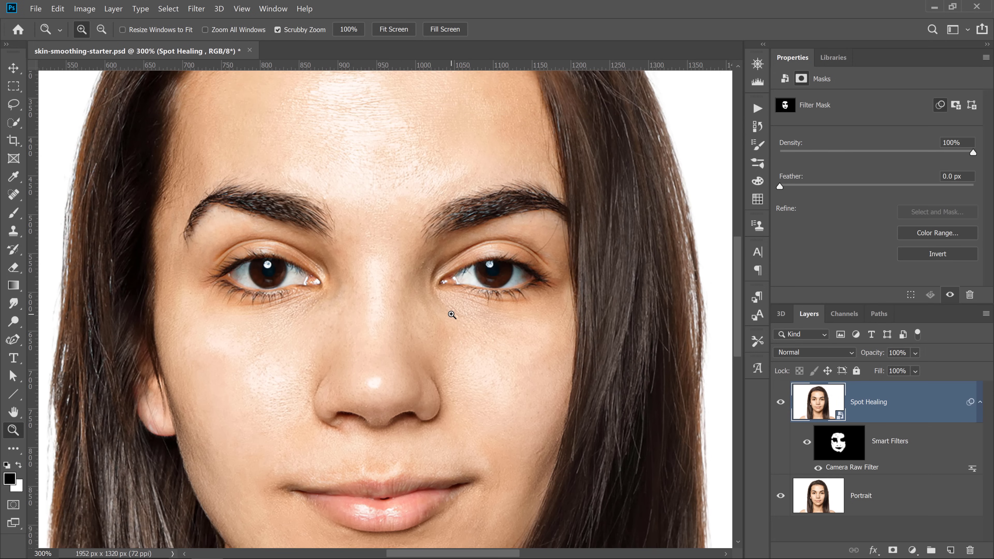
{"action": "double_click", "coordinate": [12, 413]}
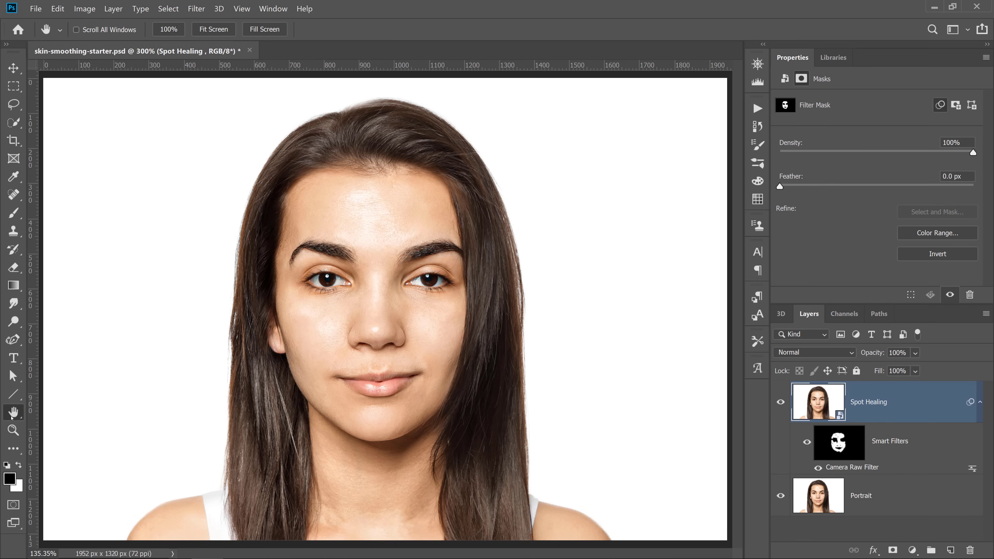
Reopen the Spot Healing layer's Camera Raw Filter settings, magnify the face, and set Texture to -65
{"action": "left_click", "coordinate": [781, 403]}
{"action": "double_click", "coordinate": [858, 468]}
{"action": "key", "text": "z"}
{"action": "left_click", "coordinate": [431, 300]}
{"action": "left_click", "coordinate": [275, 199]}
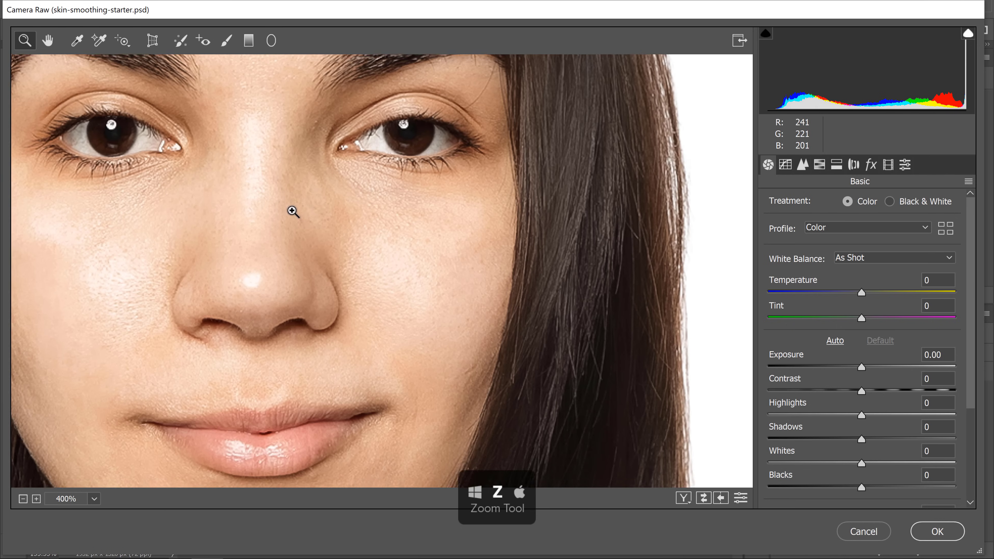
{"action": "scroll", "coordinate": [844, 342], "scroll_direction": "down", "scroll_amount": 3}
{"action": "left_click", "coordinate": [792, 385]}
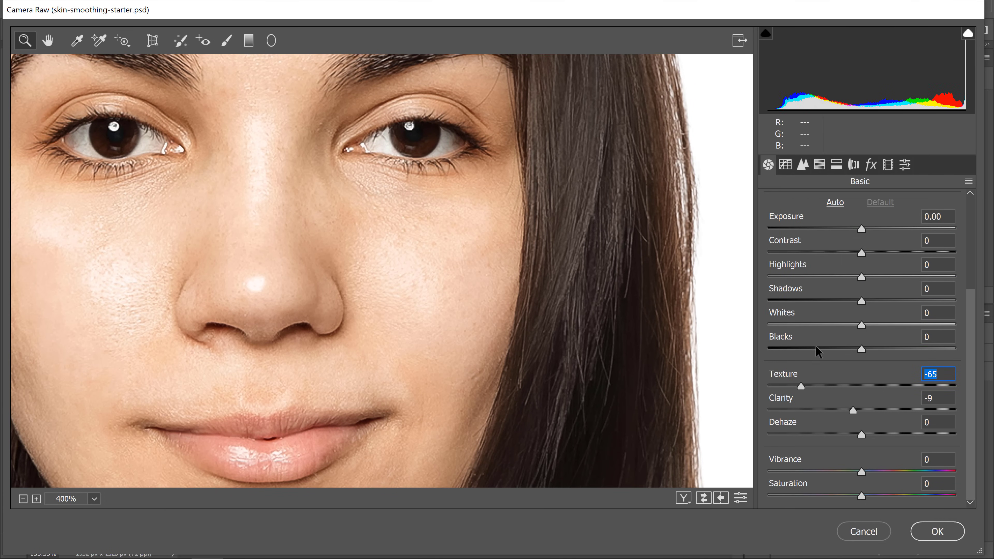
Adjust the Camera Raw Filter's Detail settings and accept the changes
{"action": "left_click", "coordinate": [803, 165]}
{"action": "left_click_drag", "start_coordinate": [822, 228], "coordinate": [850, 235]}
{"action": "left_click", "coordinate": [931, 531]}
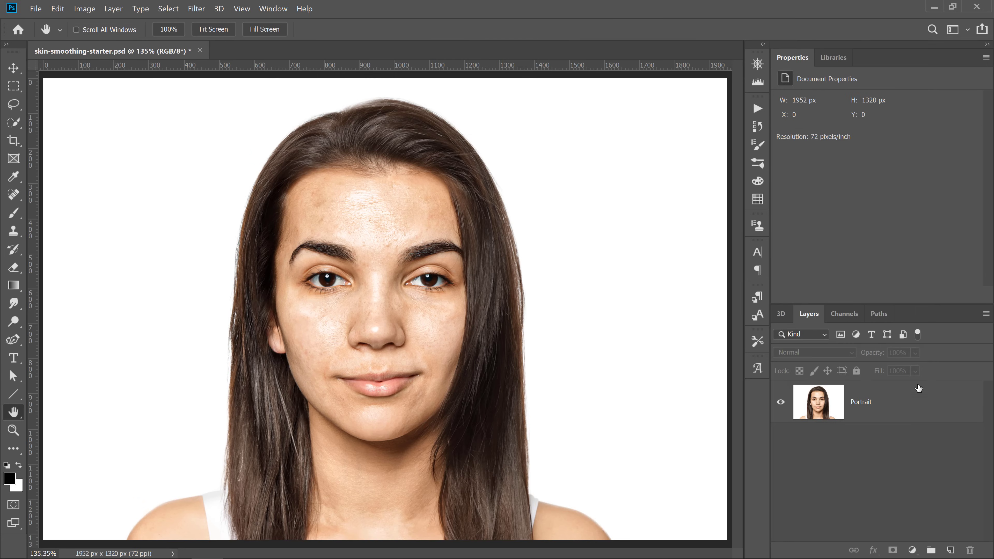
Convert the original Portrait layer to a Smart Object and duplicate it twice
{"action": "left_click", "coordinate": [915, 416]}
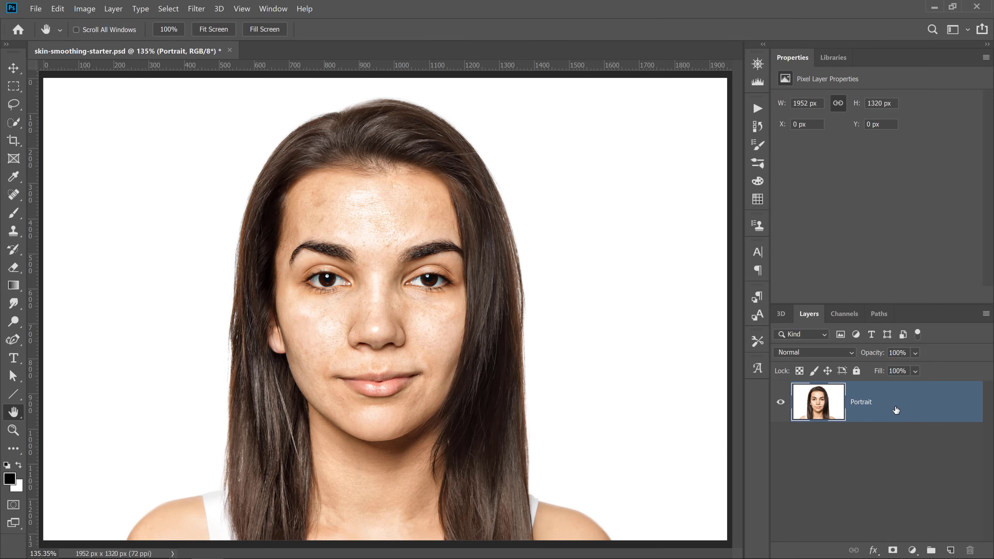
{"action": "right_click", "coordinate": [909, 411]}
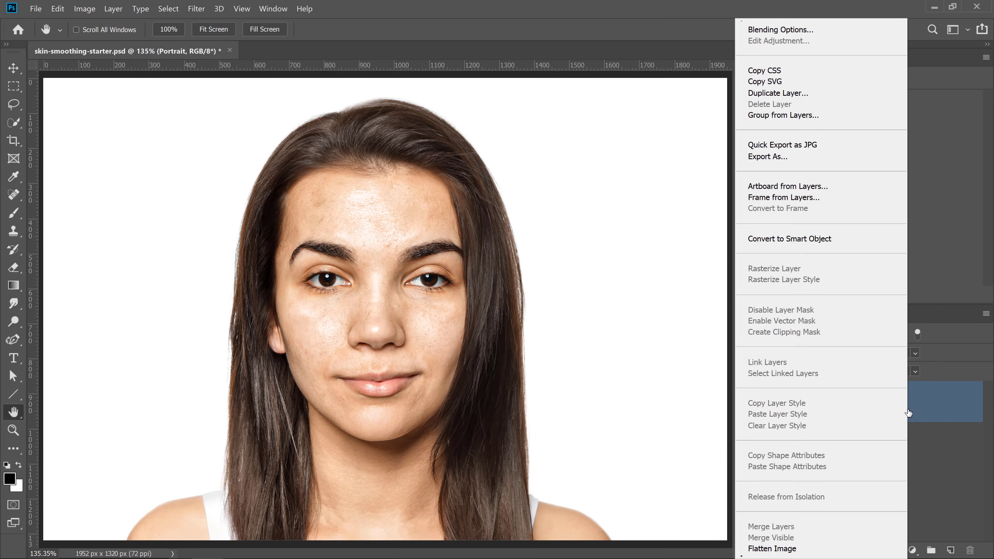
{"action": "left_click", "coordinate": [808, 243]}
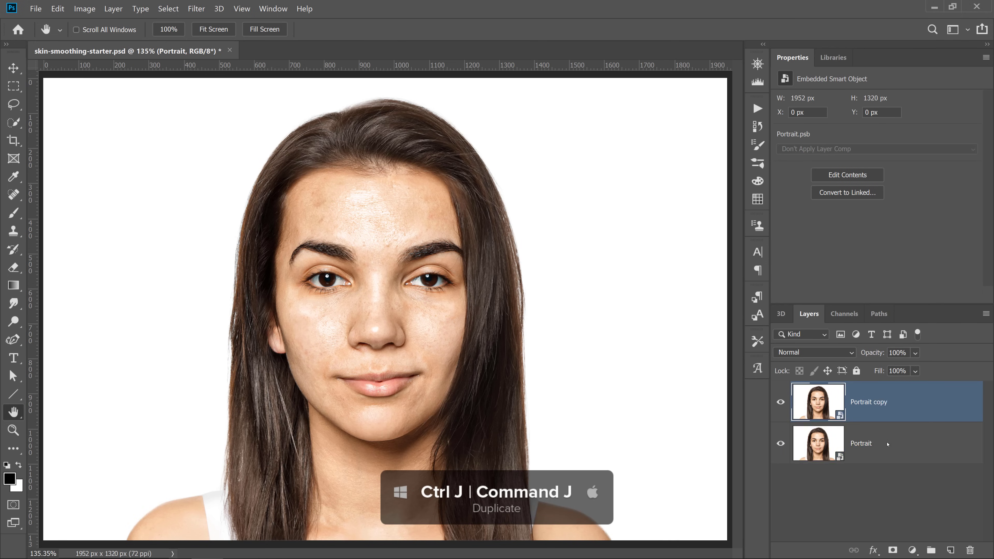
{"action": "key", "text": "ctrl+j"}
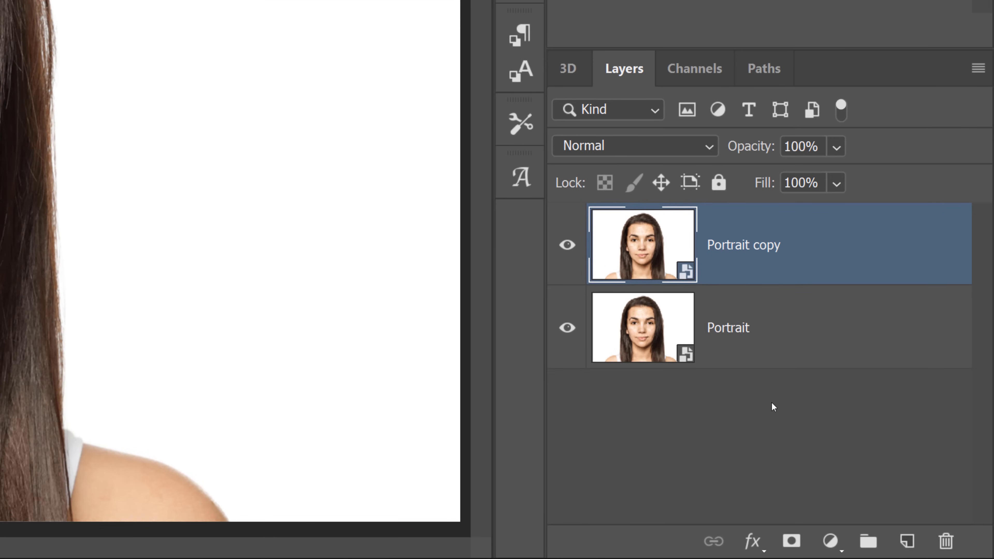
{"action": "key", "text": "ctrl+j"}
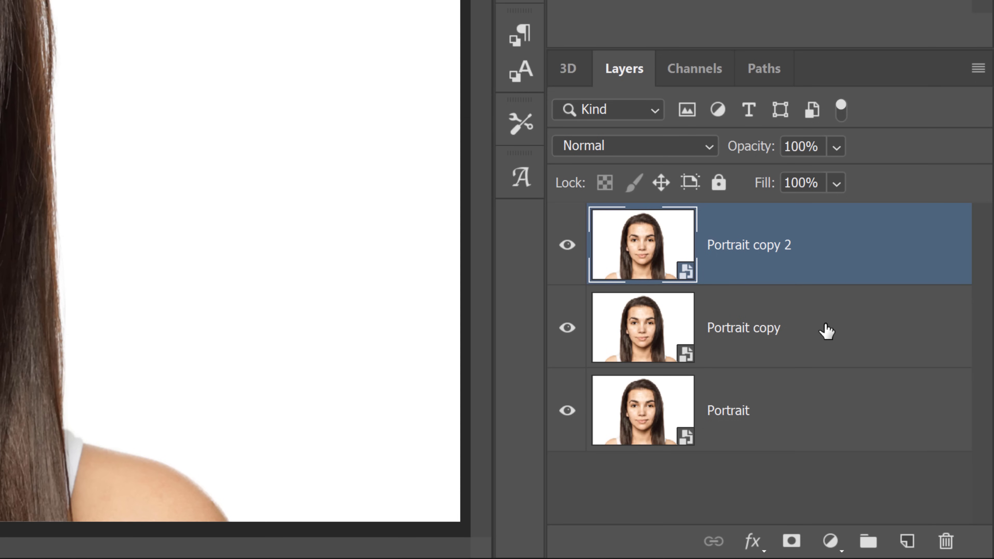
Group the two Portrait copies and expand the group to show its layers
{"action": "left_click", "coordinate": [829, 332], "text": "shift"}
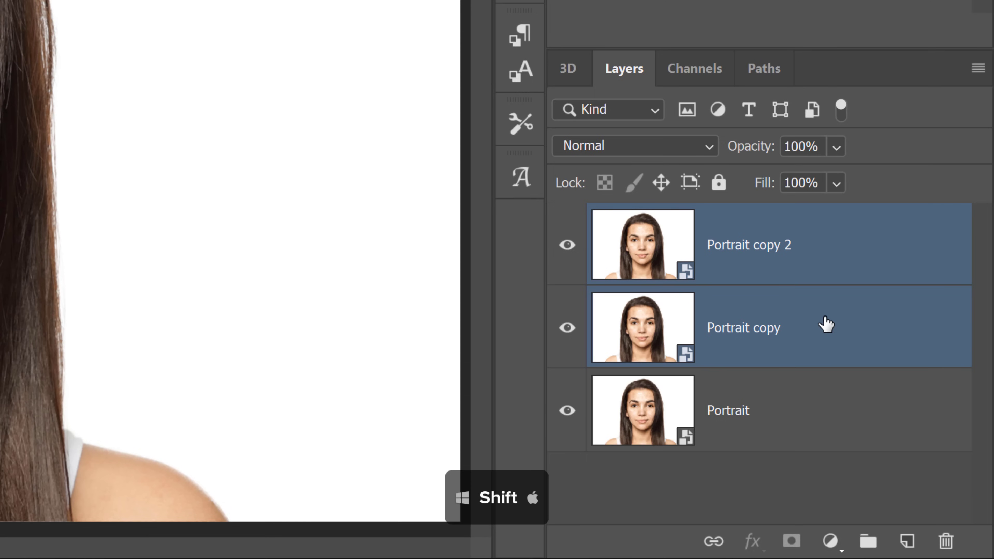
{"action": "key", "text": "ctrl+g"}
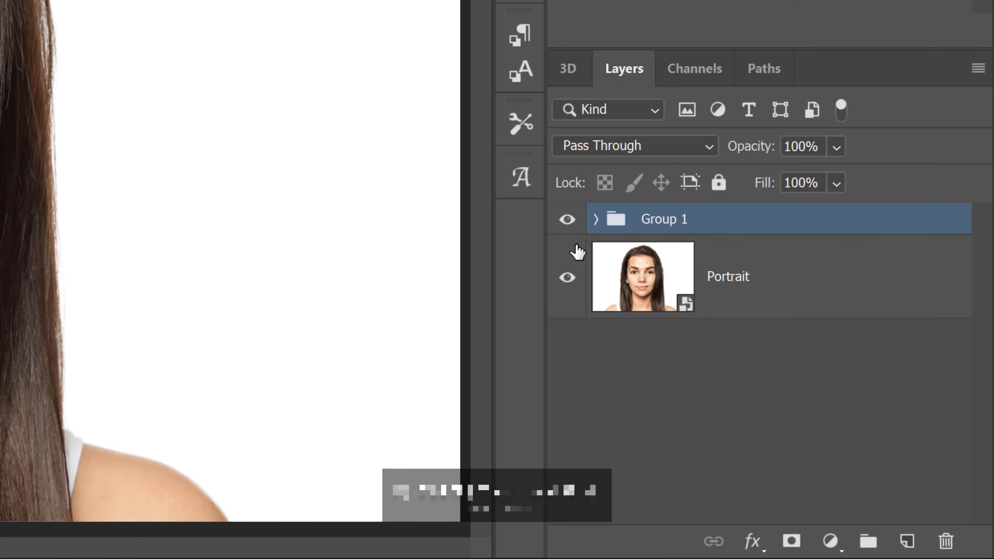
{"action": "left_click", "coordinate": [596, 220]}
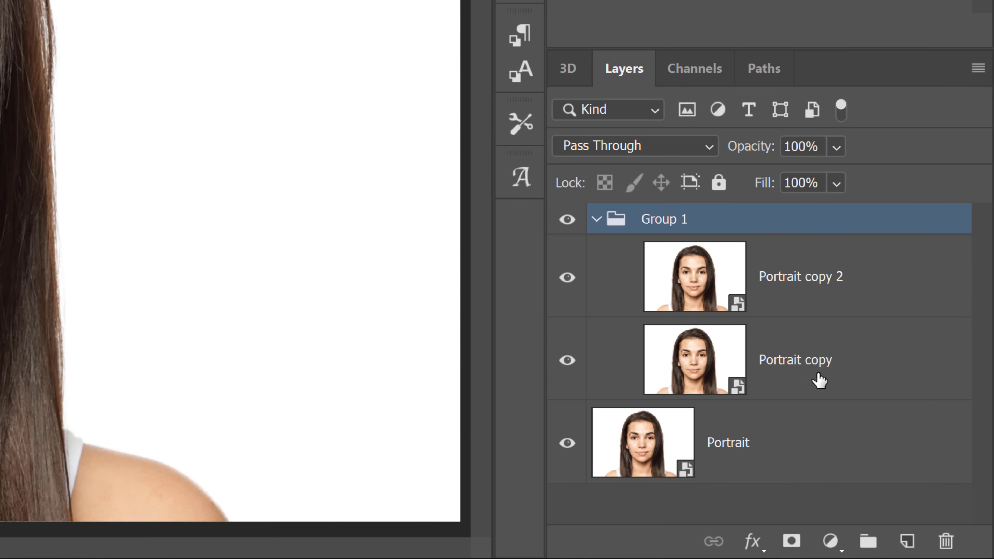
Hide Portrait copy 2 and the original Portrait layer, and check Portrait copy alone by toggling its visibility
{"action": "left_click", "coordinate": [567, 278]}
{"action": "left_click", "coordinate": [801, 372]}
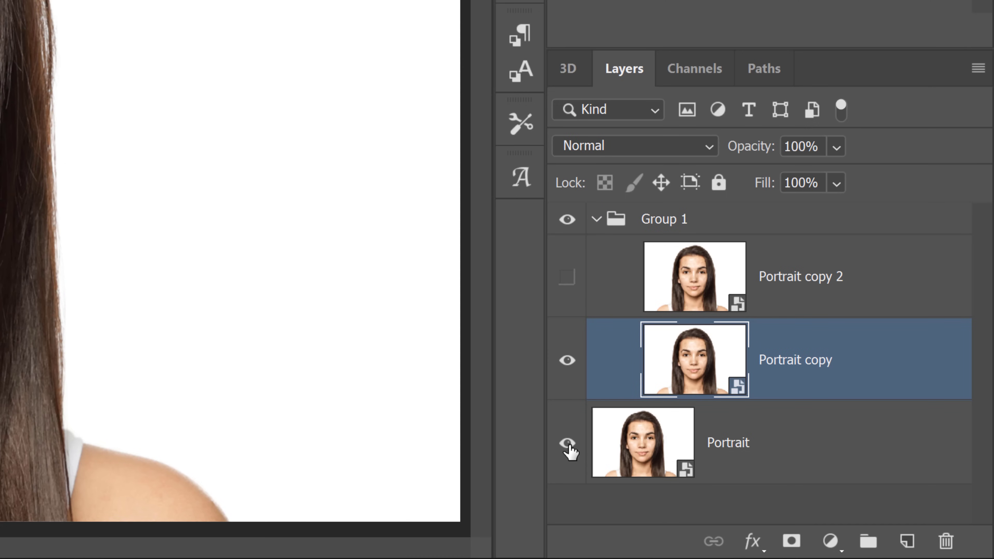
{"action": "left_click", "coordinate": [568, 442]}
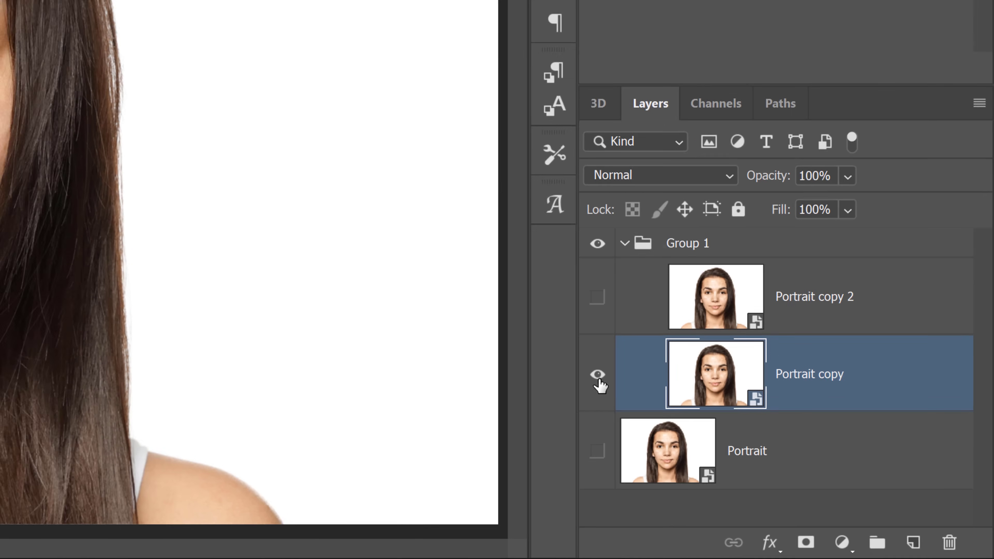
{"action": "left_click", "coordinate": [568, 360]}
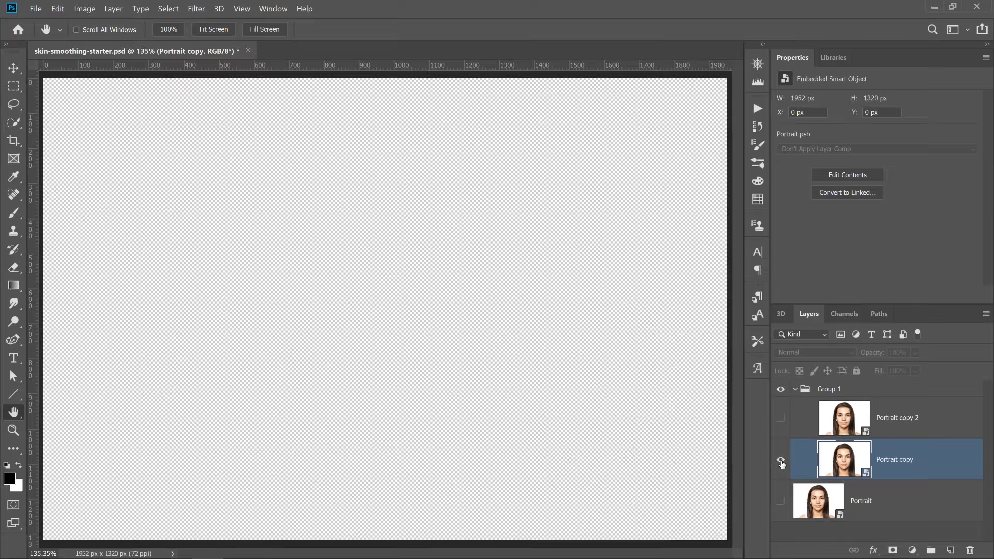
{"action": "left_click", "coordinate": [781, 461]}
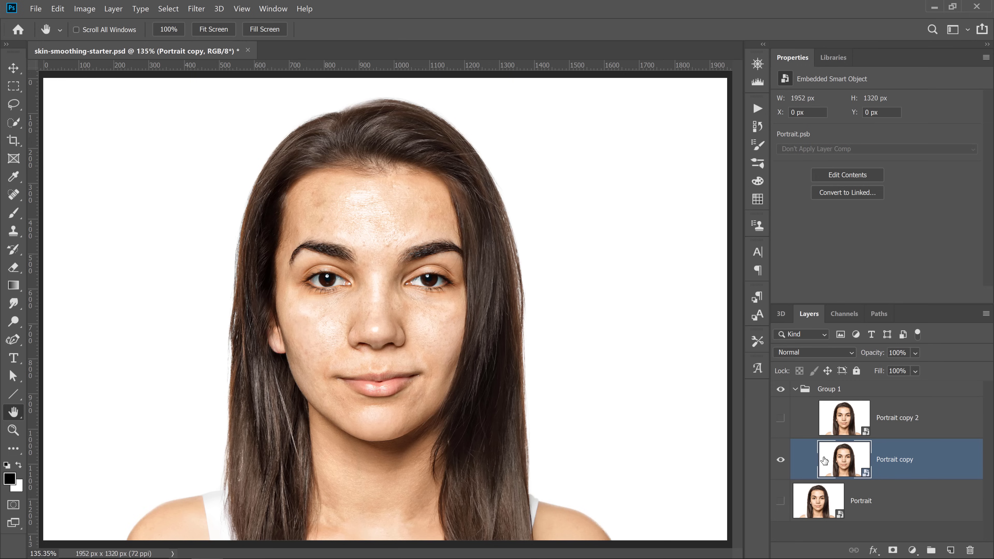
Rename the Portrait copy layer as Blur
{"action": "double_click", "coordinate": [903, 461]}
{"action": "type", "text": "Blur"}
{"action": "key", "text": "Return"}
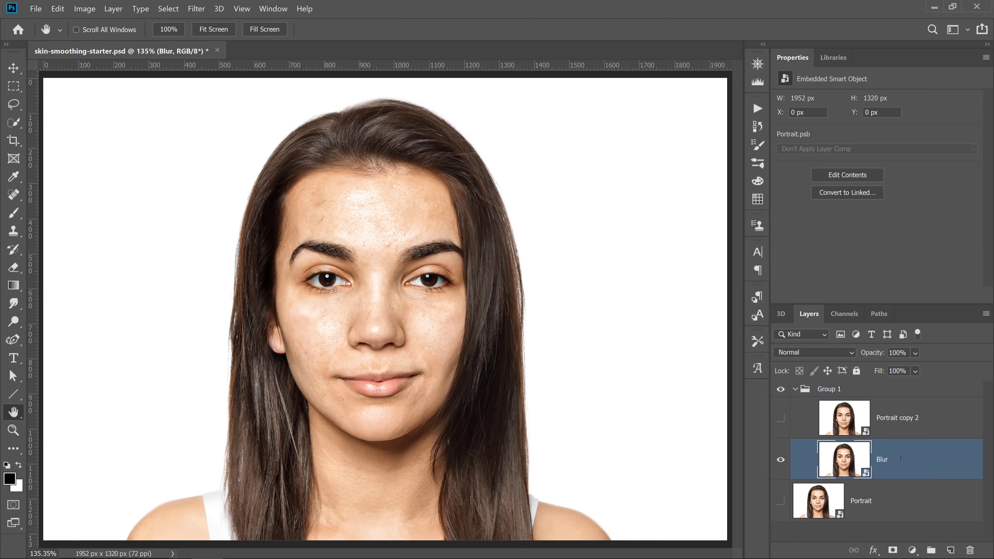
Apply a Gaussian Blur with a radius of 6.0 pixels to the Blur layer as a smart filter
{"action": "left_click", "coordinate": [195, 9]}
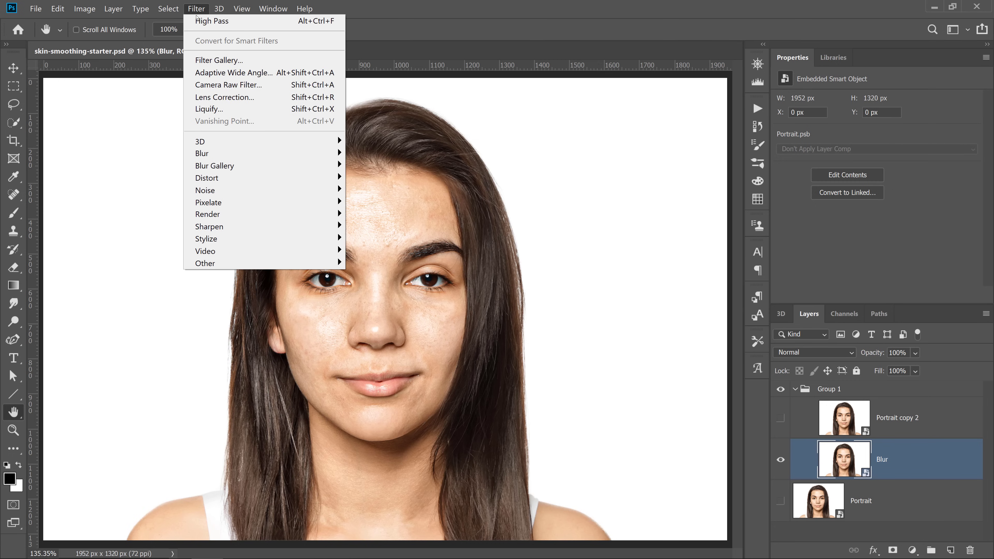
{"action": "mouse_move", "coordinate": [337, 153]}
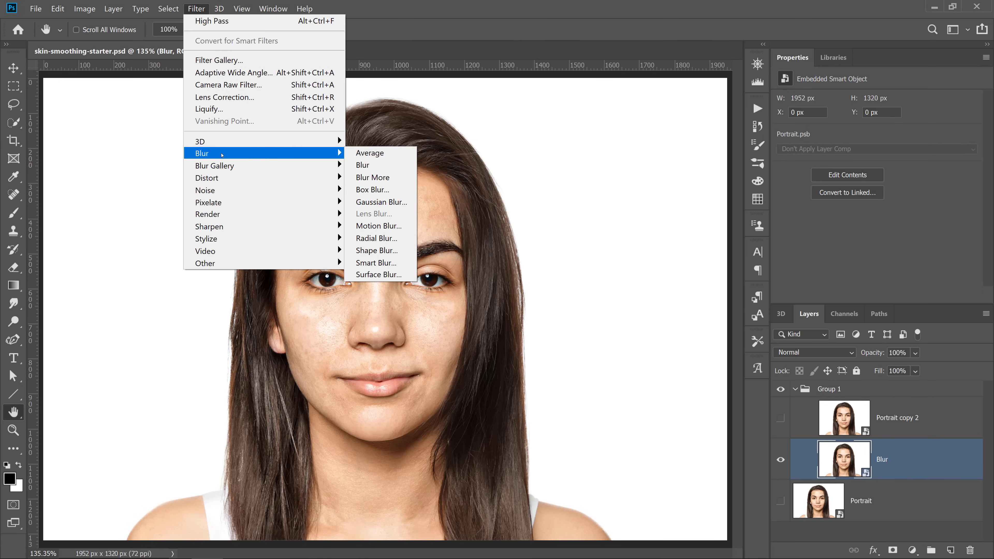
{"action": "left_click", "coordinate": [385, 202]}
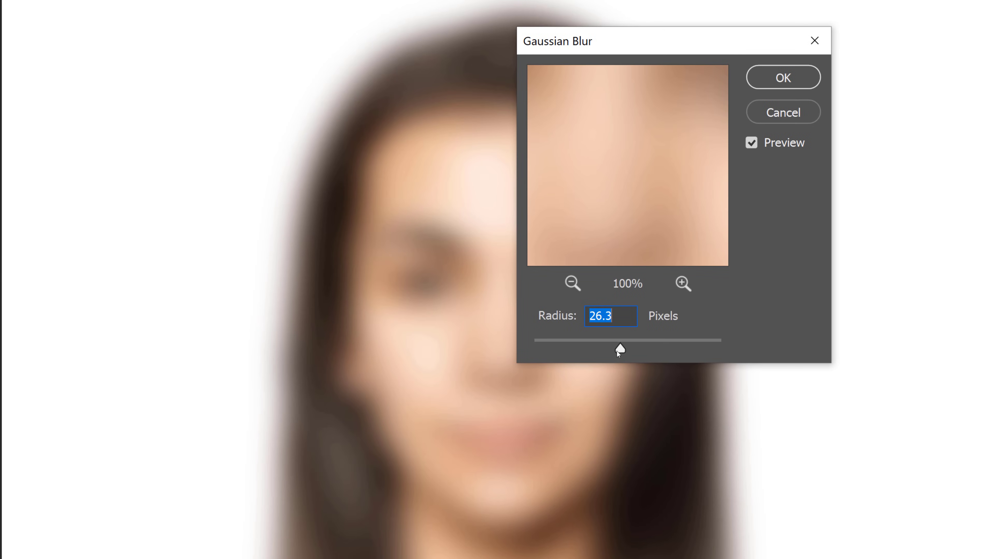
{"action": "mouse_move", "coordinate": [598, 343]}
{"action": "left_mouse_down"}
{"action": "mouse_move", "coordinate": [547, 349]}
{"action": "mouse_move", "coordinate": [592, 350]}
{"action": "left_mouse_up"}
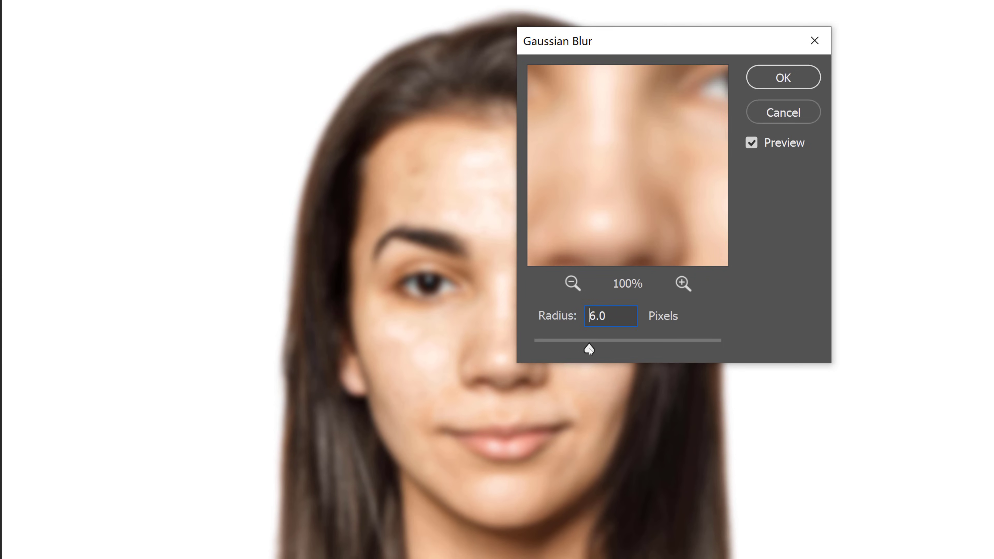
{"action": "left_click_drag", "start_coordinate": [590, 349], "coordinate": [589, 349]}
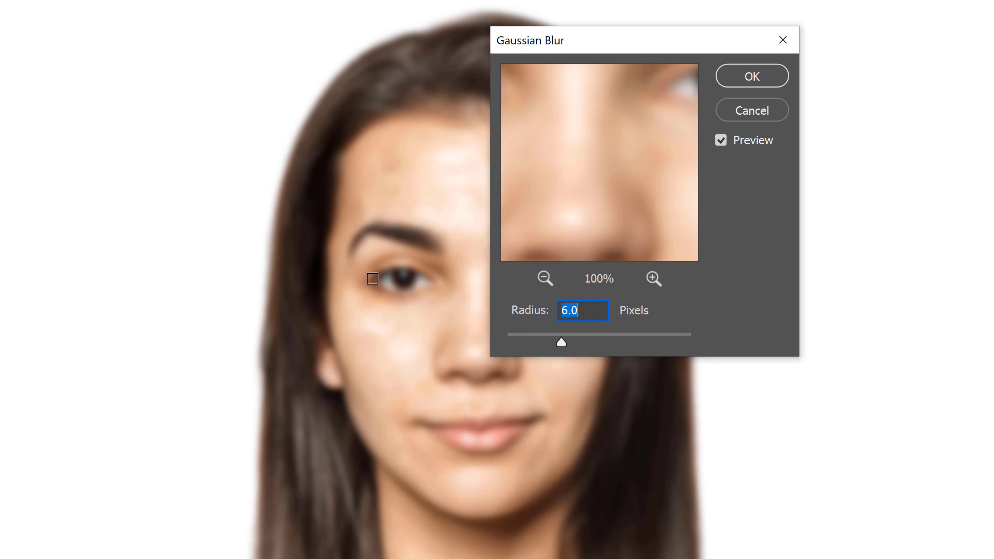
{"action": "left_click", "coordinate": [748, 77]}
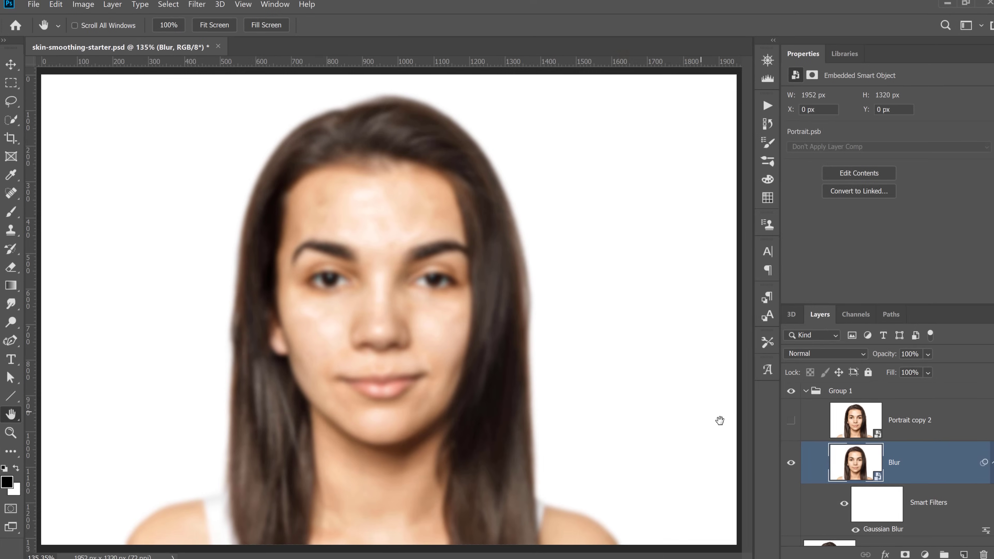
Make Portrait copy 2 visible again and rename it High Pass
{"action": "left_click", "coordinate": [781, 418]}
{"action": "left_click", "coordinate": [899, 426]}
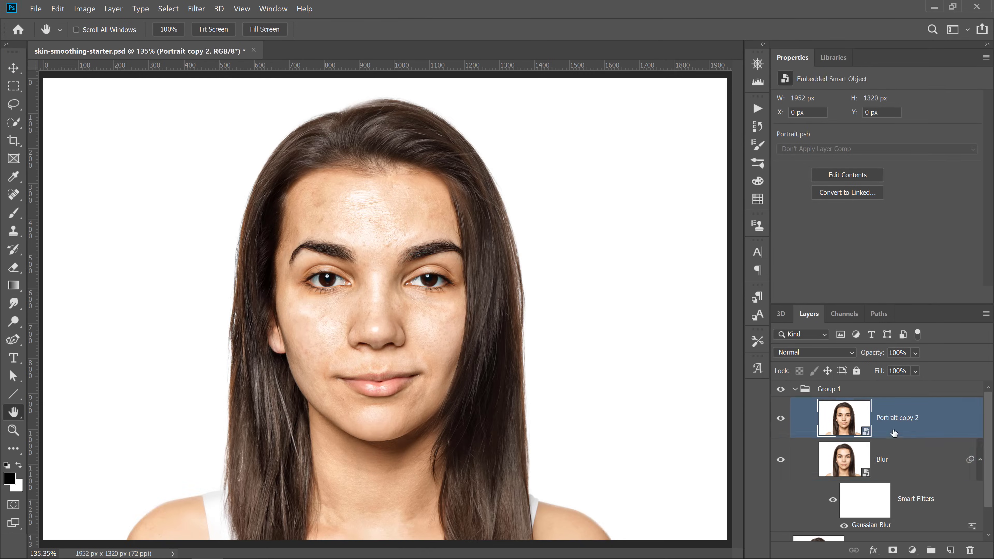
{"action": "double_click", "coordinate": [898, 418]}
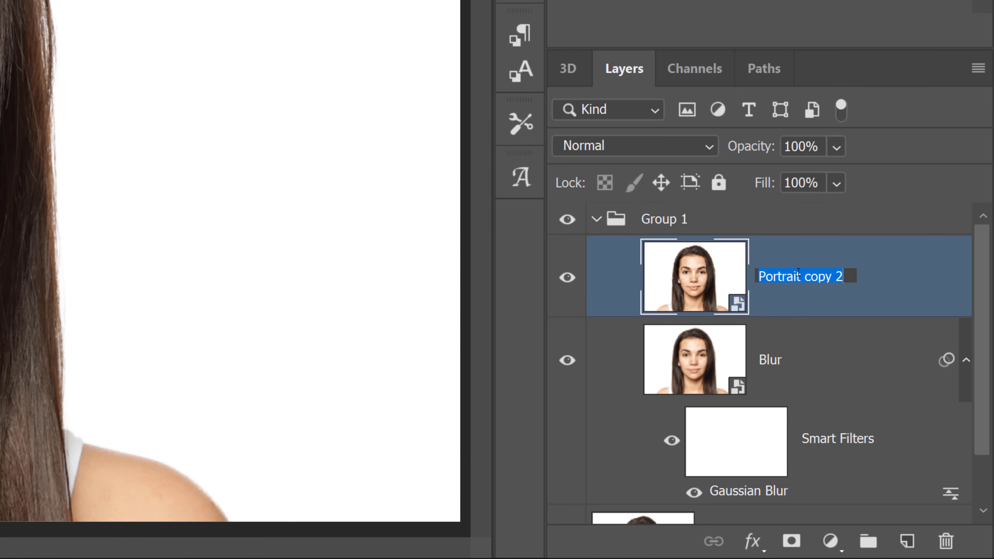
{"action": "type", "text": "High Pass"}
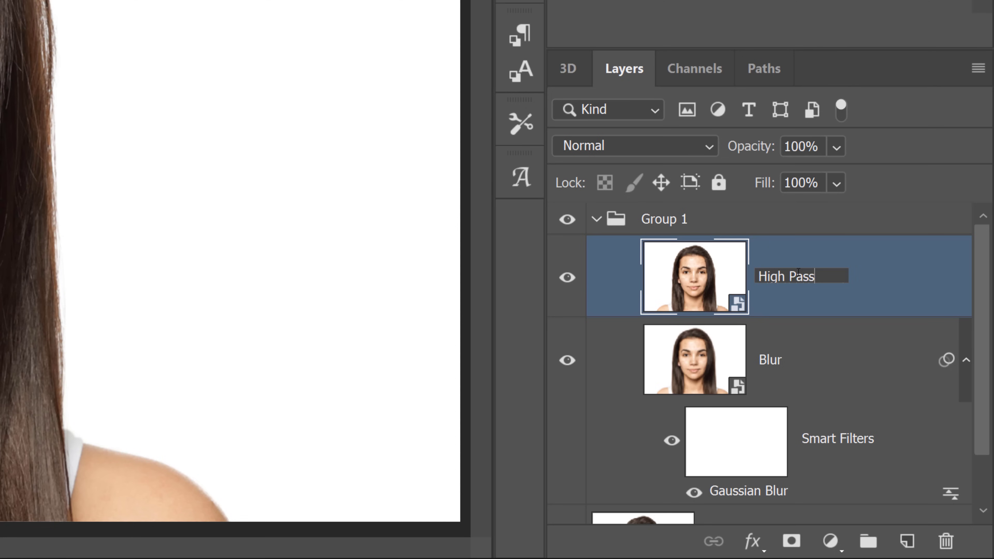
{"action": "key", "text": "Return"}
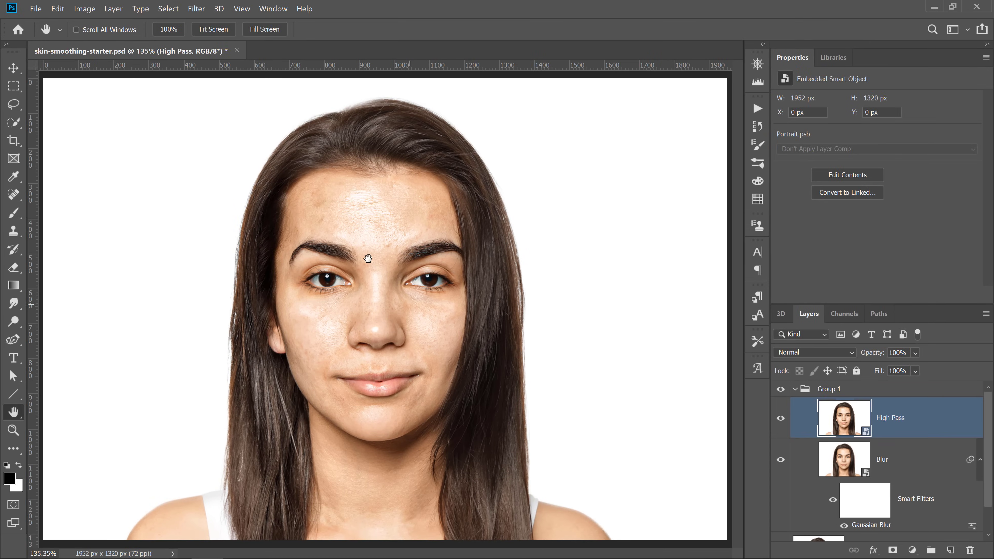
Apply a High Pass filter with a radius of 6 pixels to the High Pass layer
{"action": "left_click", "coordinate": [196, 8]}
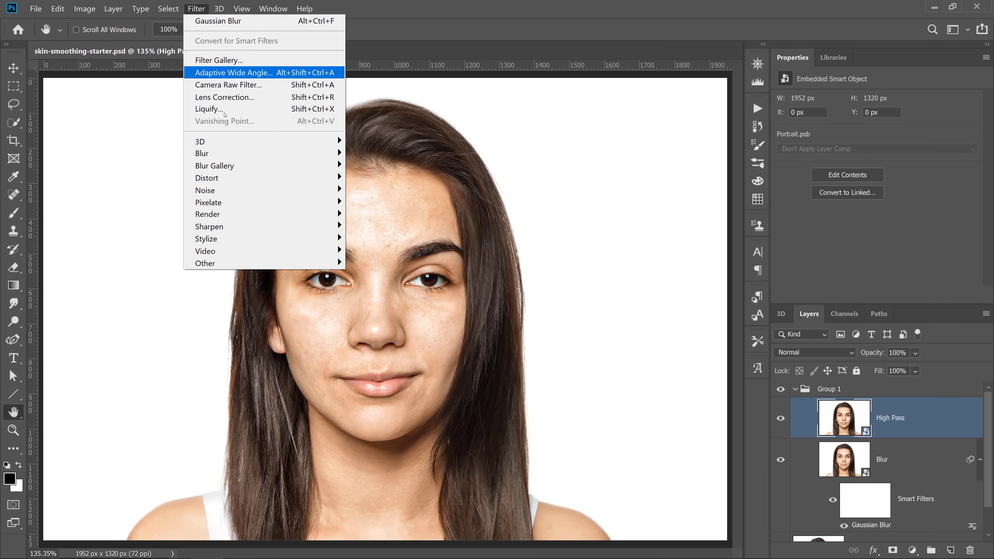
{"action": "mouse_move", "coordinate": [243, 262]}
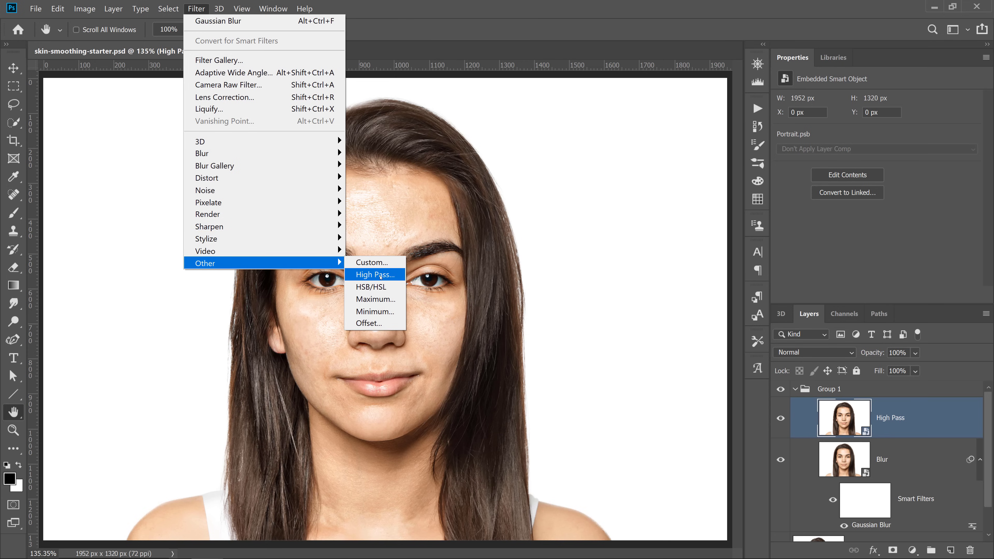
{"action": "left_click", "coordinate": [375, 275]}
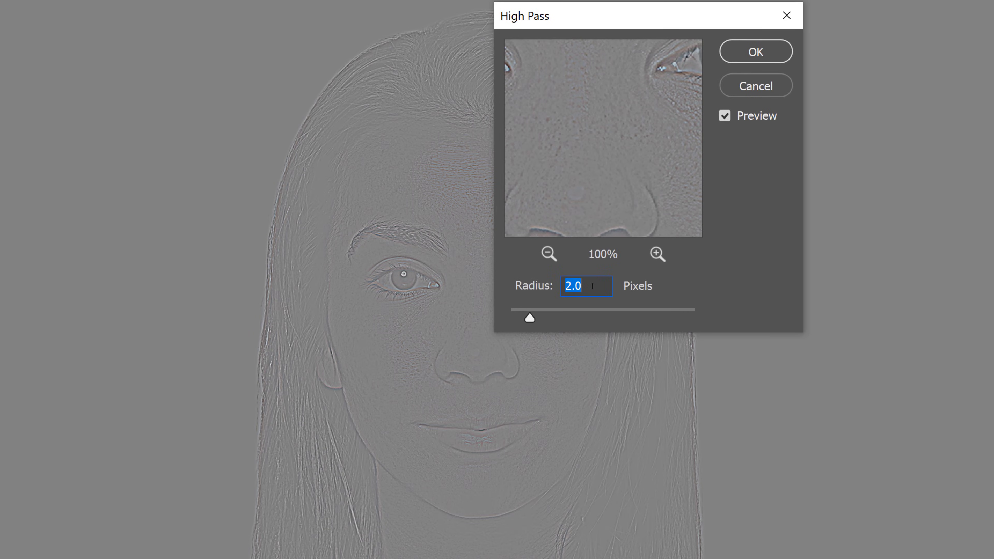
{"action": "type", "text": "6"}
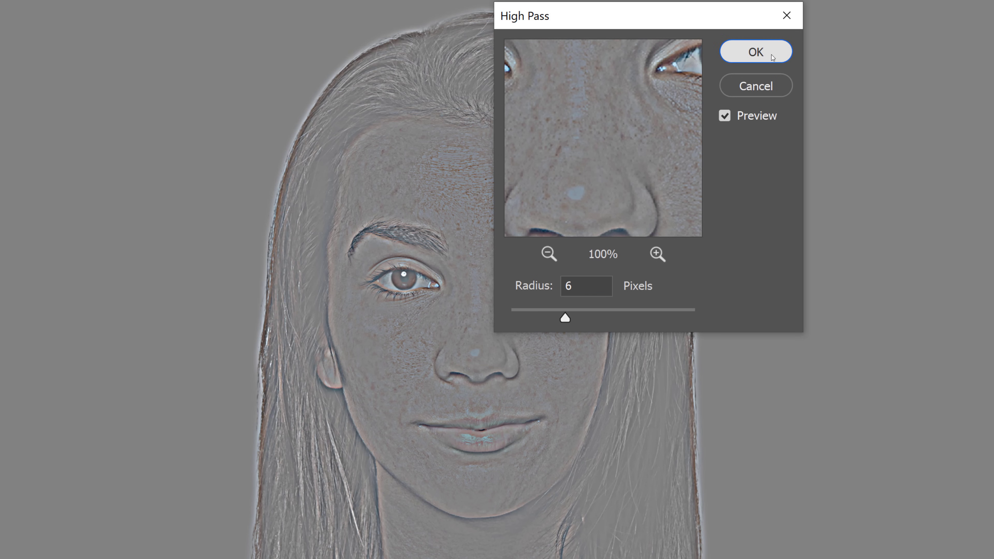
{"action": "left_click", "coordinate": [770, 55]}
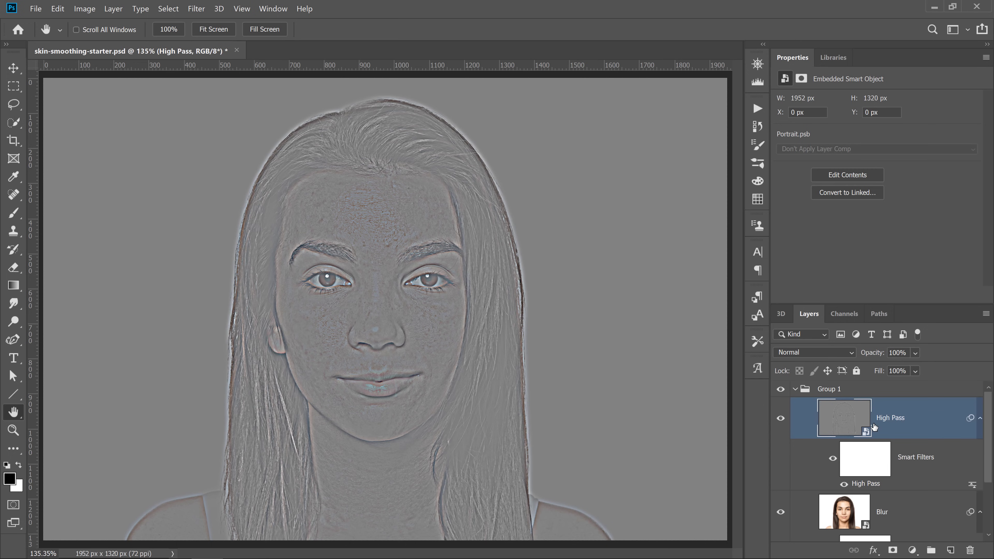
Set the High Pass layer's blend mode to Linear Light and its opacity to 50%
{"action": "left_click", "coordinate": [850, 353]}
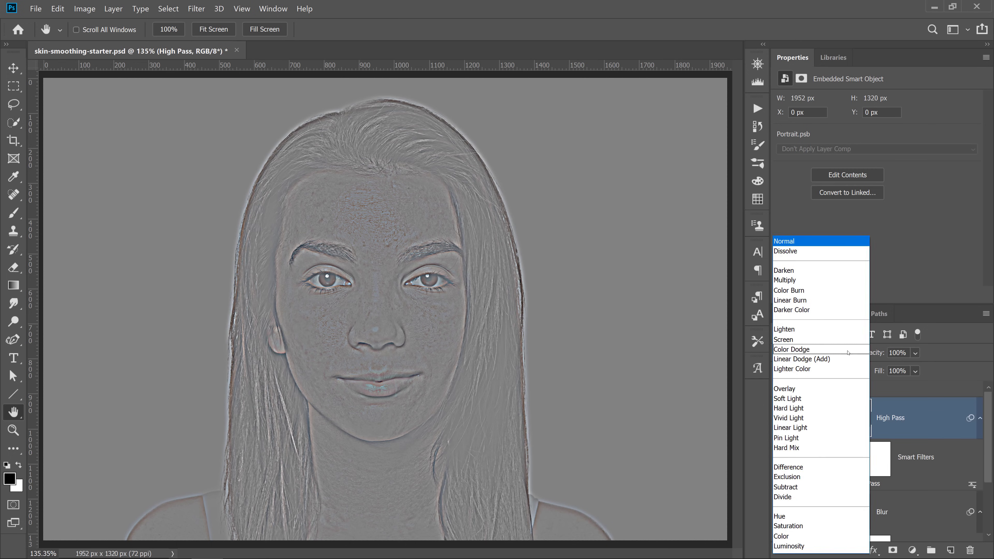
{"action": "left_click", "coordinate": [800, 428]}
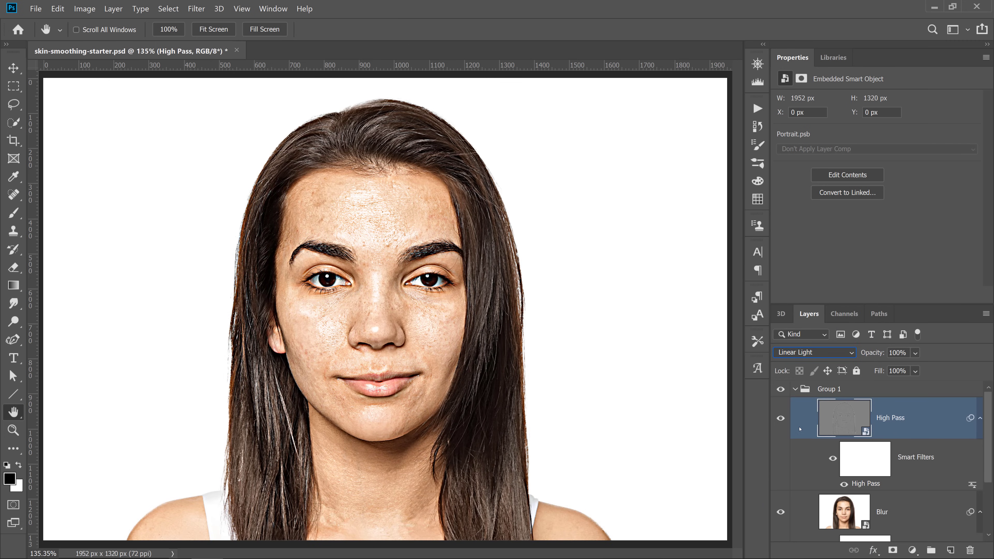
{"action": "left_click", "coordinate": [897, 356]}
{"action": "type", "text": "50"}
{"action": "key", "text": "Return"}
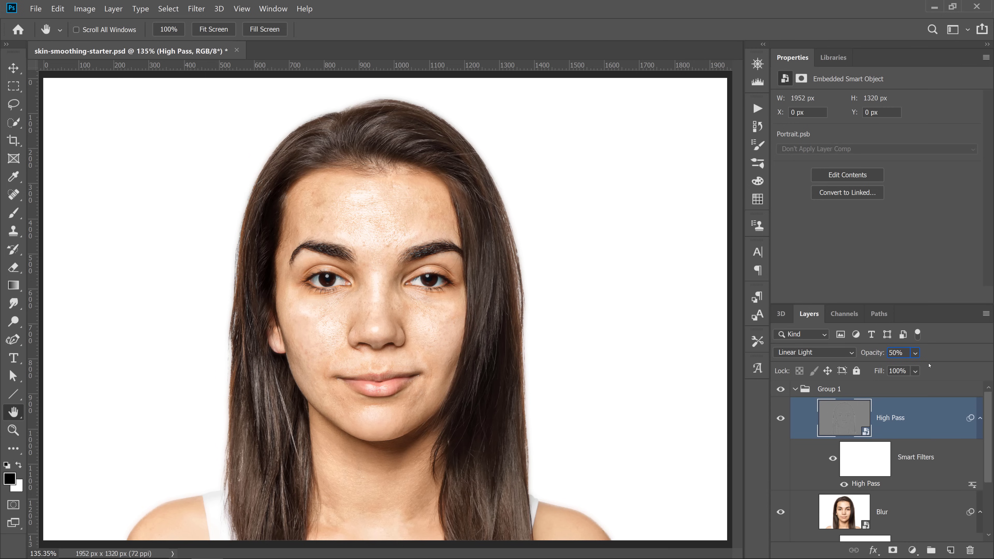
Toggle Group 1's visibility to compare the portrait with and without the grouped filters
{"action": "left_click", "coordinate": [908, 393]}
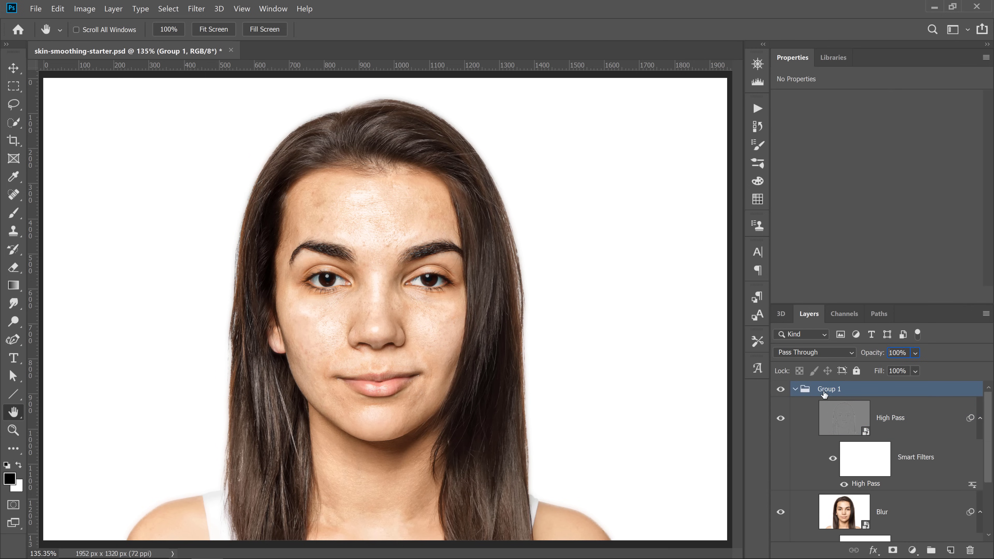
{"action": "left_click", "coordinate": [794, 389]}
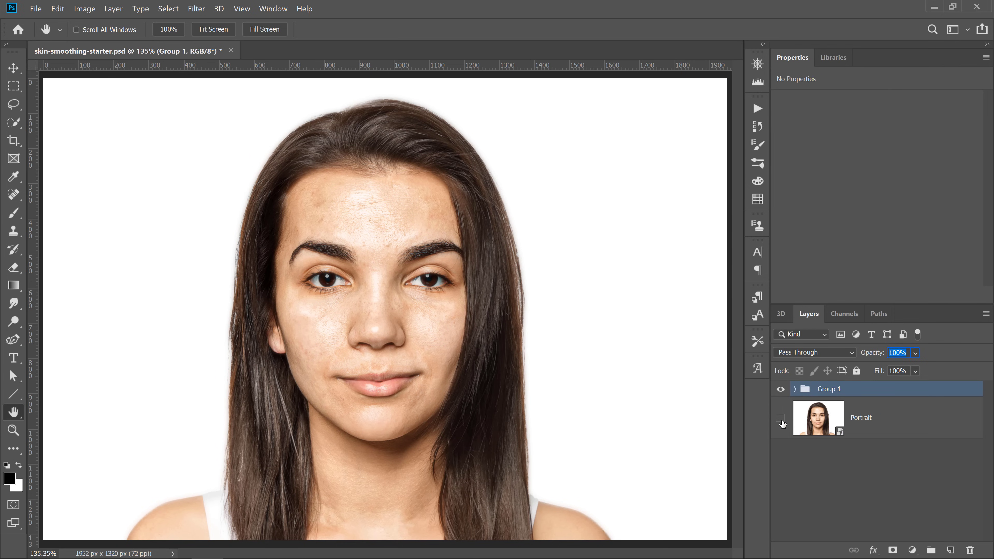
{"action": "left_click", "coordinate": [781, 391]}
{"action": "left_click", "coordinate": [781, 392]}
{"action": "left_click", "coordinate": [781, 390]}
{"action": "left_click", "coordinate": [781, 390]}
{"action": "left_click", "coordinate": [781, 390]}
{"action": "left_click", "coordinate": [795, 390]}
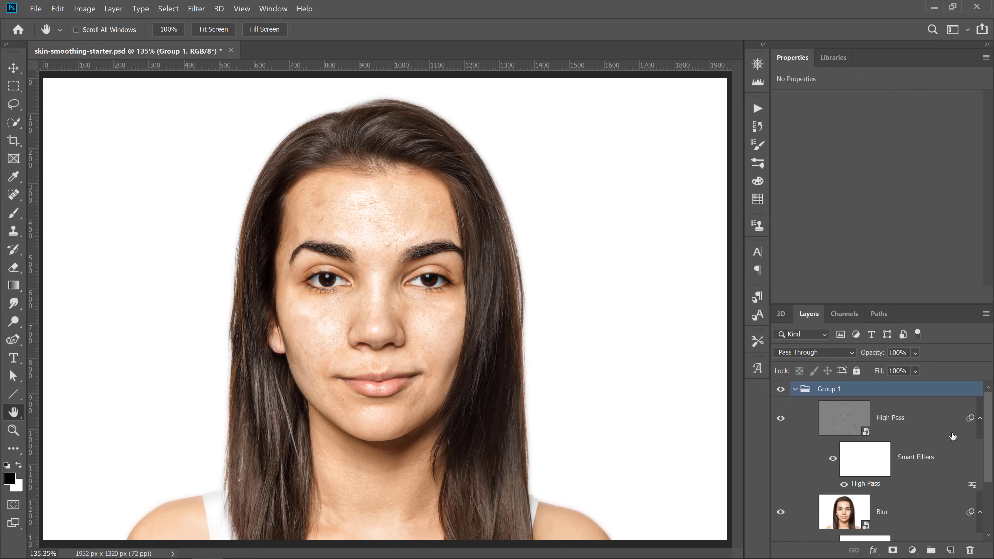
Collapse the smart filter lists of the Blur and High Pass layers and select the High Pass layer
{"action": "scroll", "coordinate": [910, 437], "scroll_direction": "down", "scroll_amount": 1}
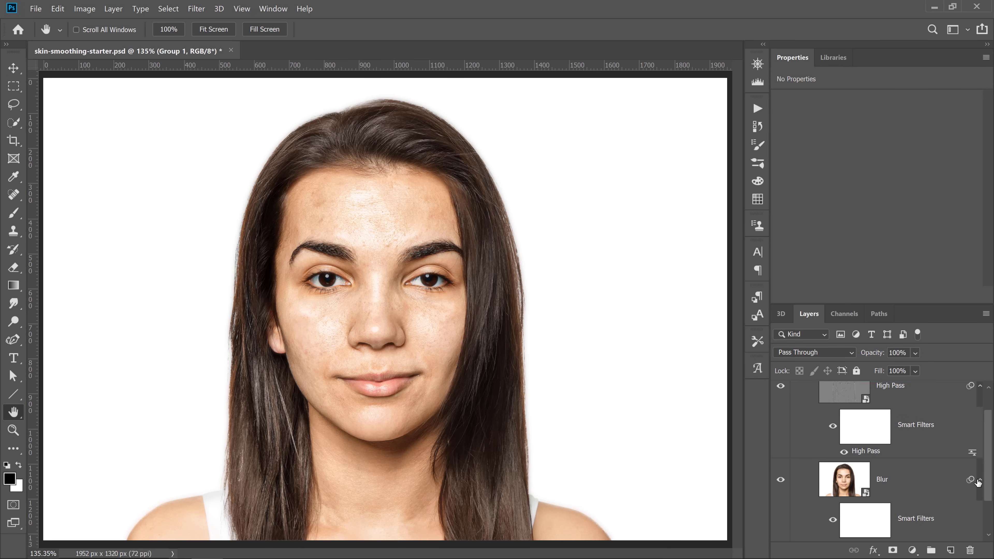
{"action": "left_click", "coordinate": [980, 496]}
{"action": "left_click", "coordinate": [981, 402]}
{"action": "left_click", "coordinate": [913, 464]}
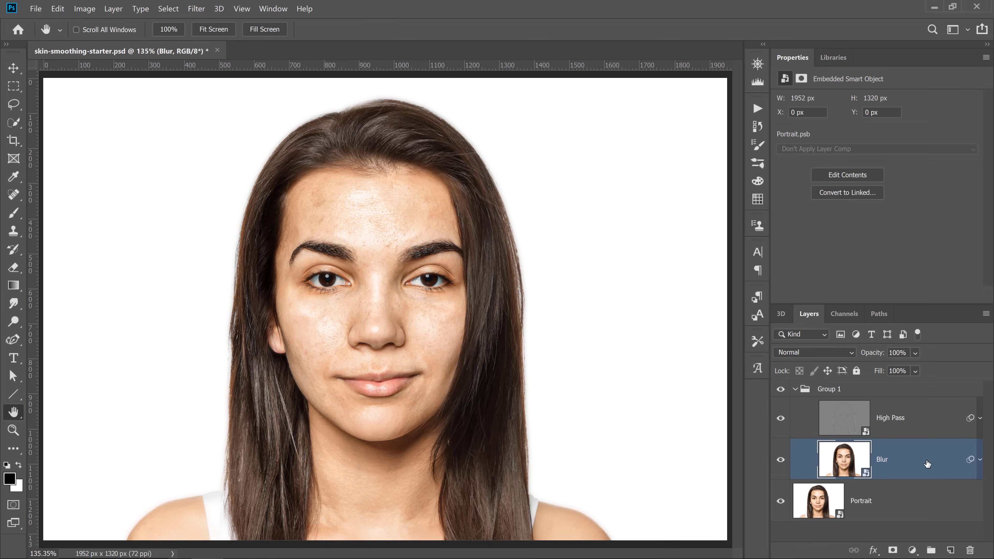
{"action": "left_click", "coordinate": [926, 423]}
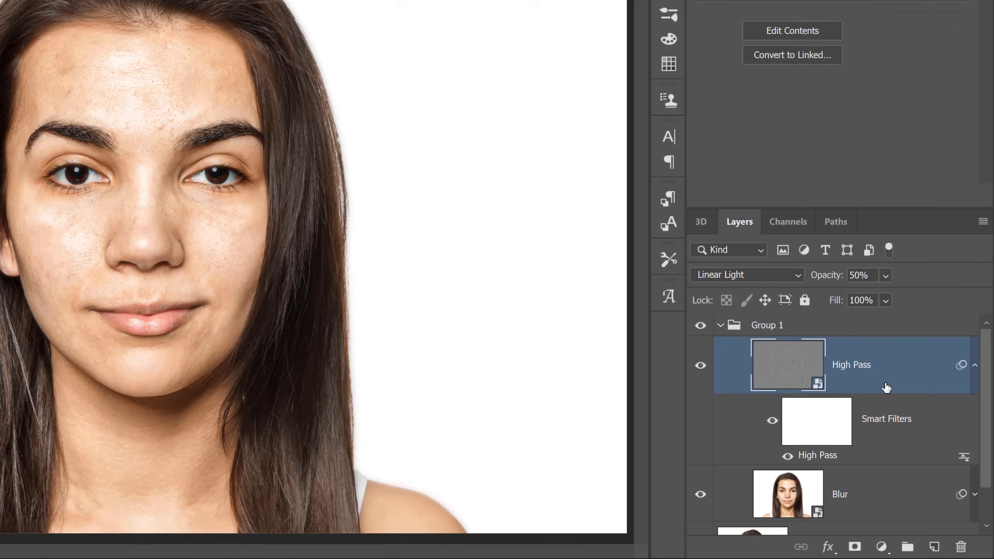
Edit the Gaussian Blur smart filter on the Blur layer and set its radius to 8.0 pixels
{"action": "scroll", "coordinate": [903, 449], "scroll_direction": "down", "scroll_amount": 2}
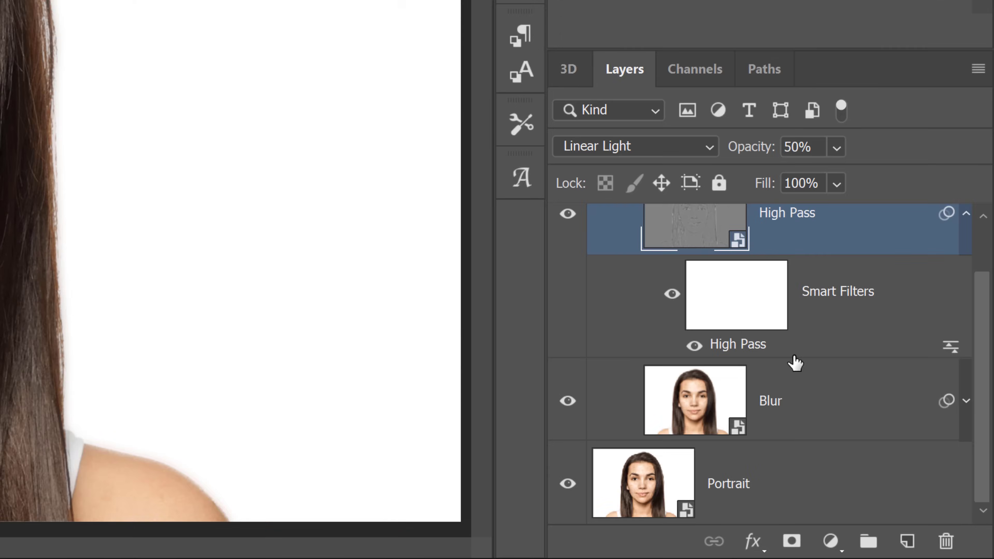
{"action": "left_click", "coordinate": [980, 481]}
{"action": "scroll", "coordinate": [811, 433], "scroll_direction": "down", "scroll_amount": 1}
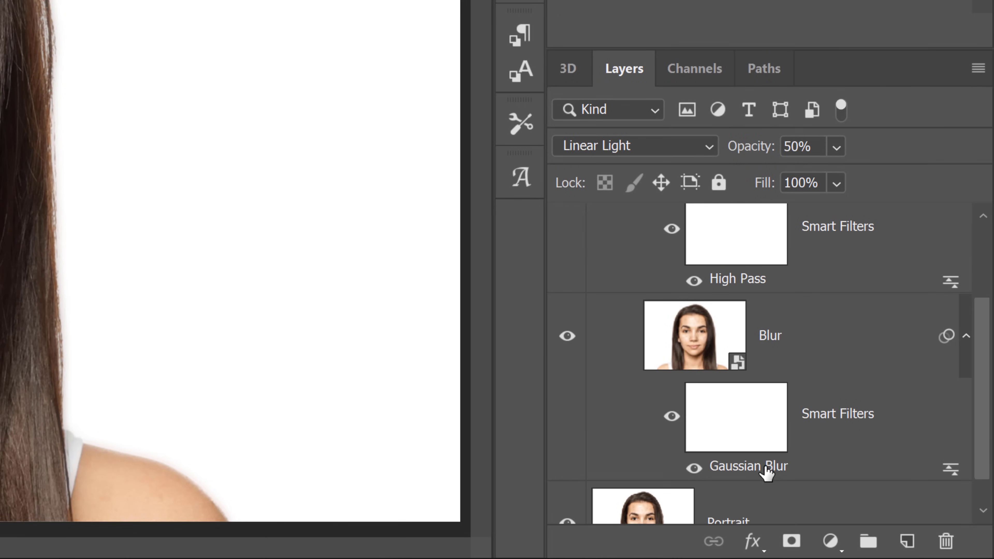
{"action": "double_click", "coordinate": [750, 469]}
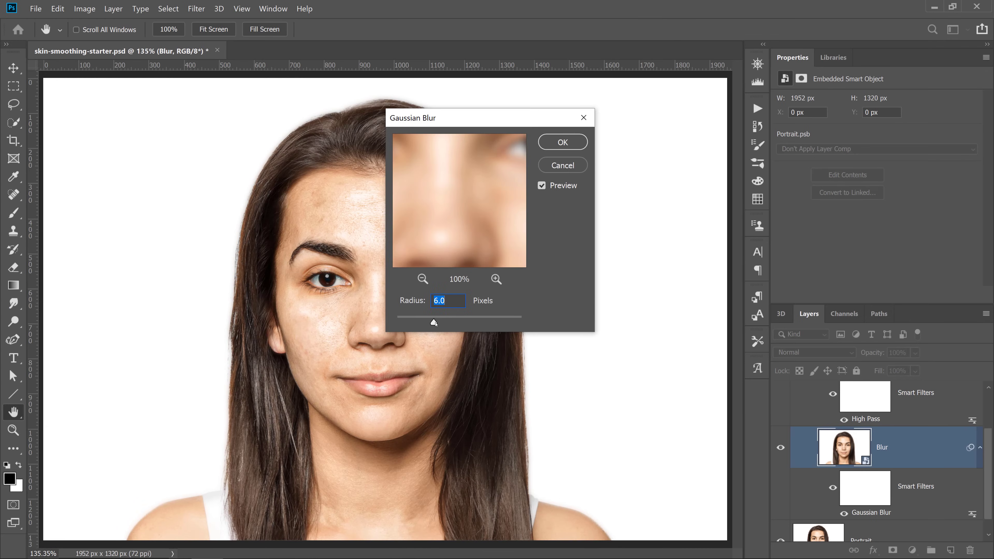
{"action": "left_click_drag", "start_coordinate": [434, 323], "coordinate": [440, 323]}
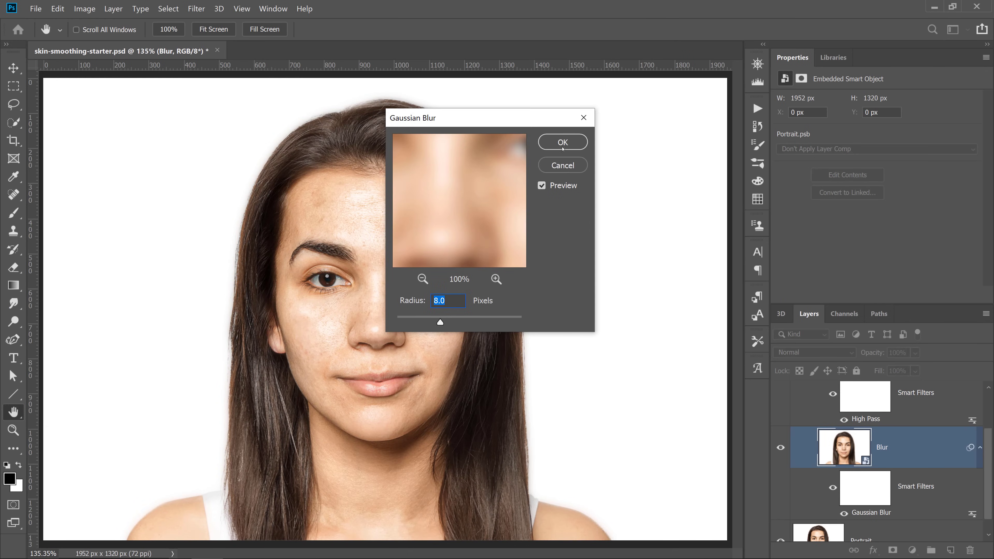
{"action": "left_click_drag", "start_coordinate": [448, 187], "coordinate": [516, 204]}
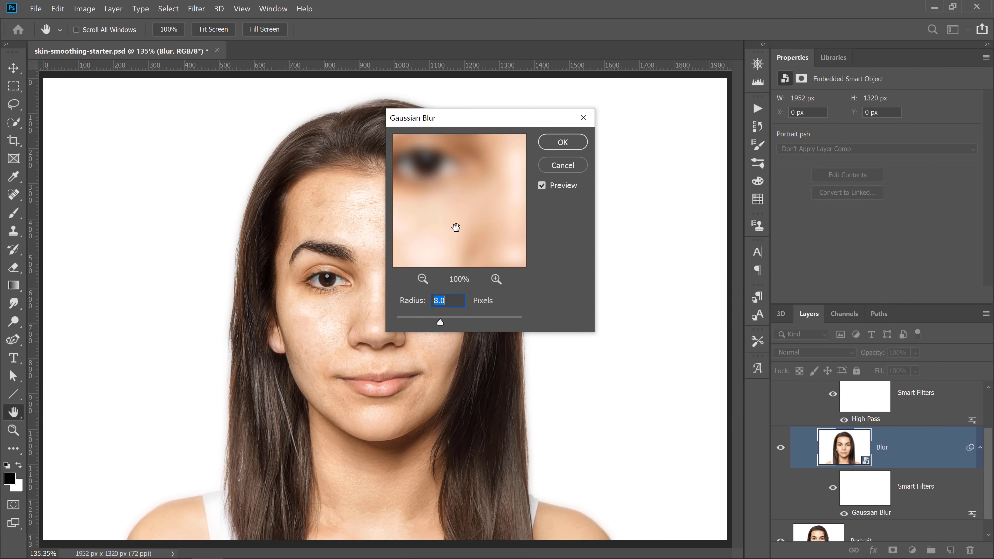
{"action": "left_click_drag", "start_coordinate": [428, 250], "coordinate": [489, 193]}
{"action": "left_click", "coordinate": [560, 143]}
Reduce the radius of the High Pass smart filter to soften the skin texture
{"action": "scroll", "coordinate": [876, 471], "scroll_direction": "up", "scroll_amount": 1}
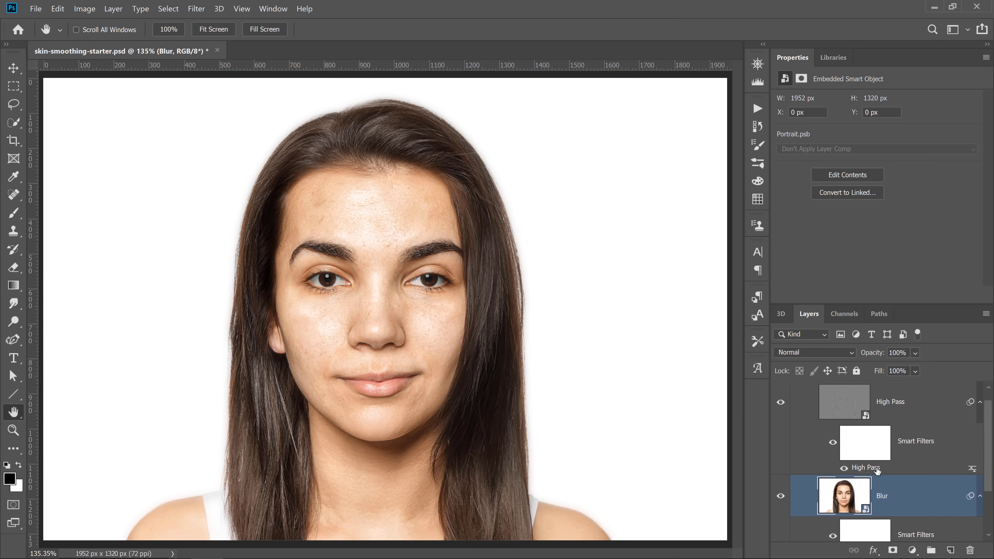
{"action": "double_click", "coordinate": [866, 468]}
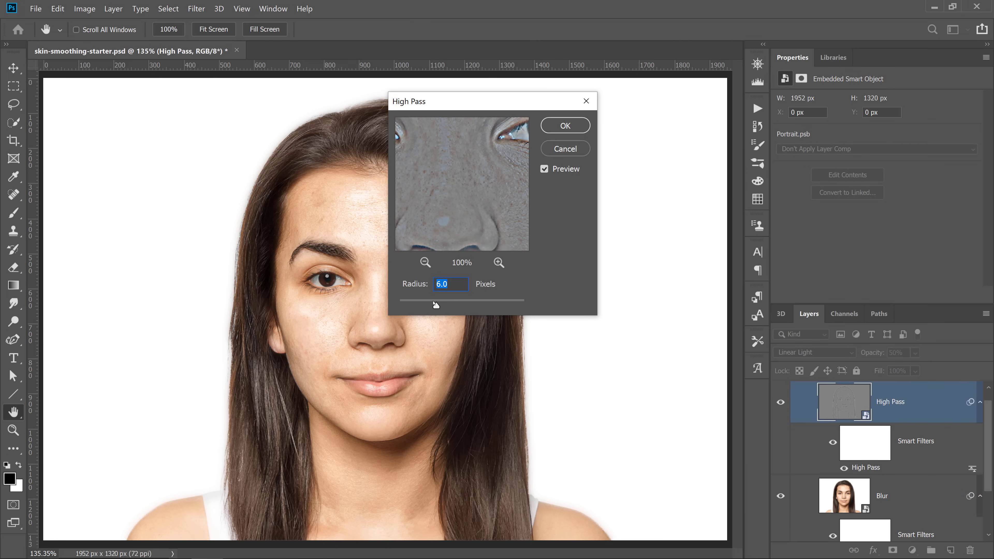
{"action": "left_click_drag", "start_coordinate": [437, 304], "coordinate": [422, 311]}
{"action": "left_click", "coordinate": [566, 126]}
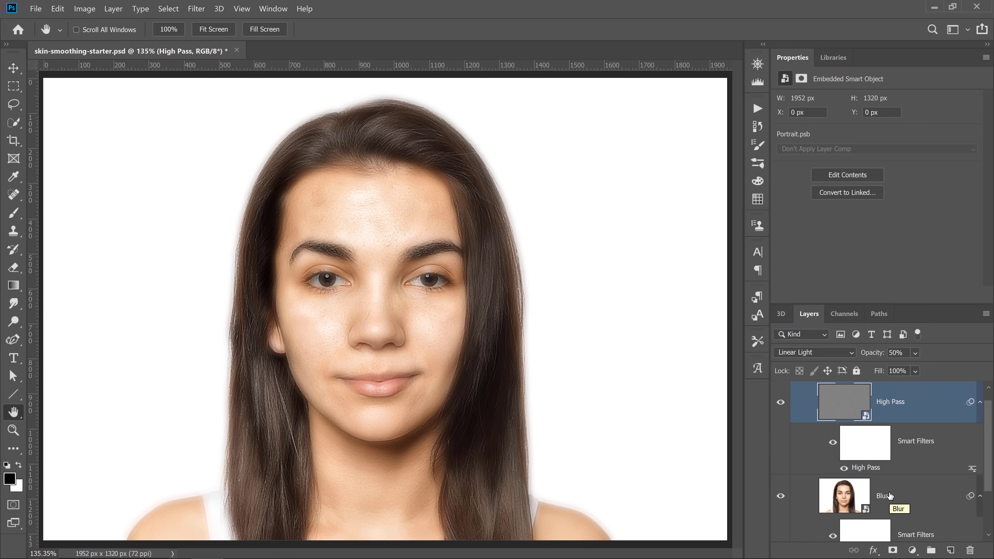
Collapse both smart filter lists and Group 1, and rename the group Skin Softening
{"action": "left_click", "coordinate": [981, 402]}
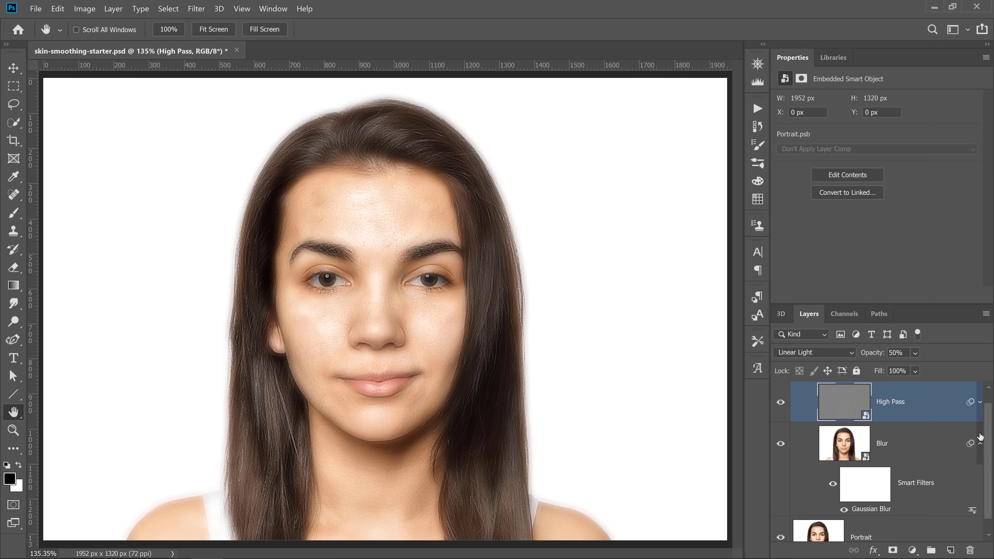
{"action": "left_click", "coordinate": [981, 443]}
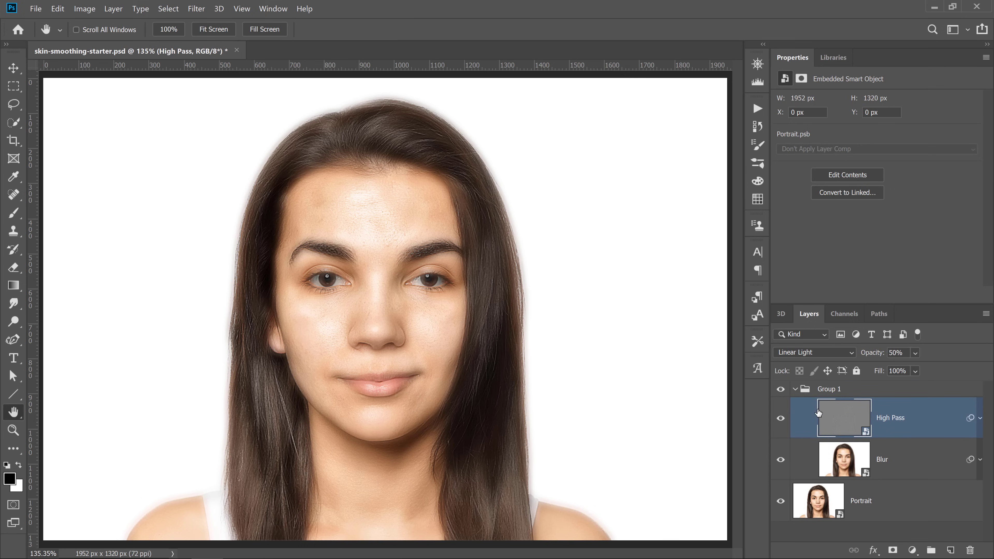
{"action": "left_click", "coordinate": [796, 390]}
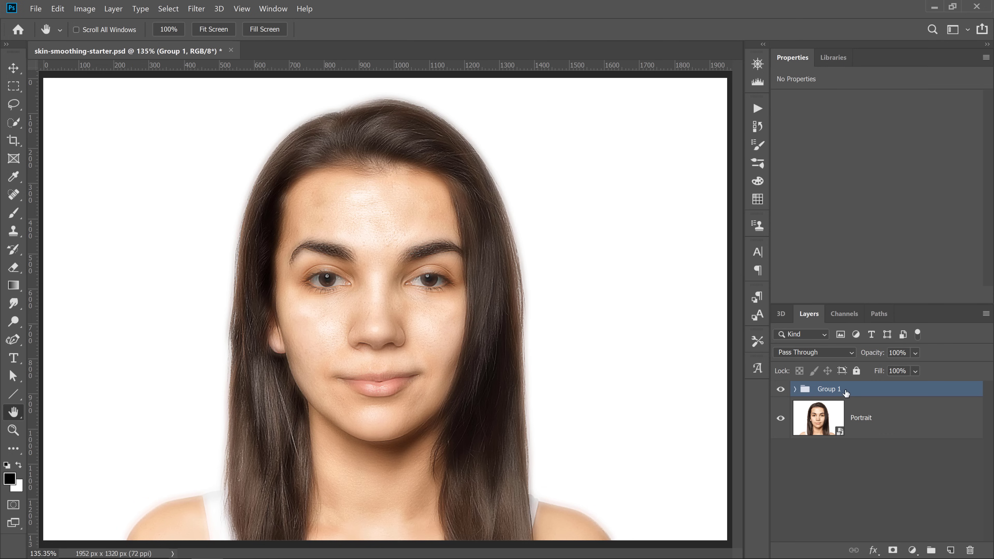
{"action": "double_click", "coordinate": [828, 389]}
{"action": "type", "text": "Skin Softening"}
{"action": "key", "text": "Return"}
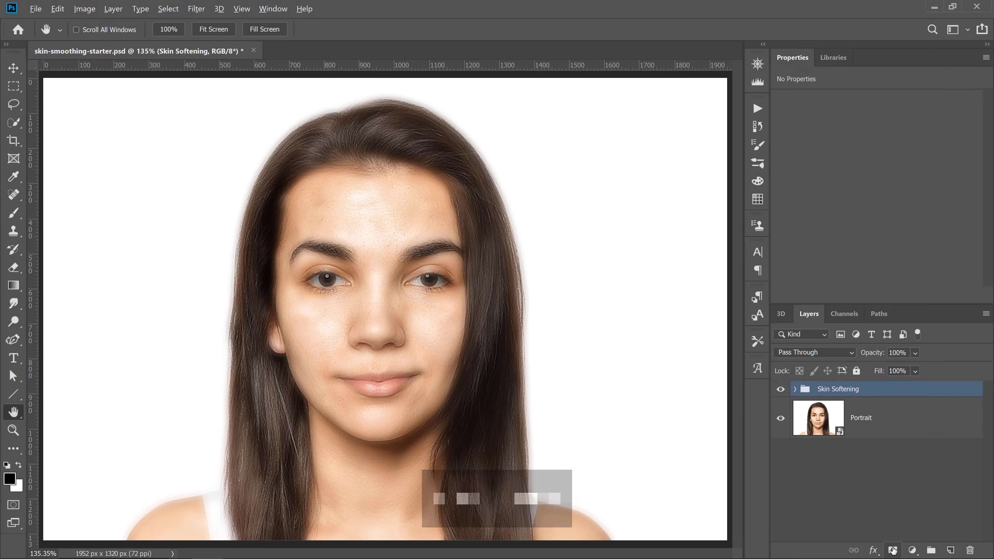
Add a black mask to the Skin Softening group, paint white over the facial skin with a 70 px brush, and compare before and after
{"action": "left_click", "coordinate": [792, 542], "text": "alt"}
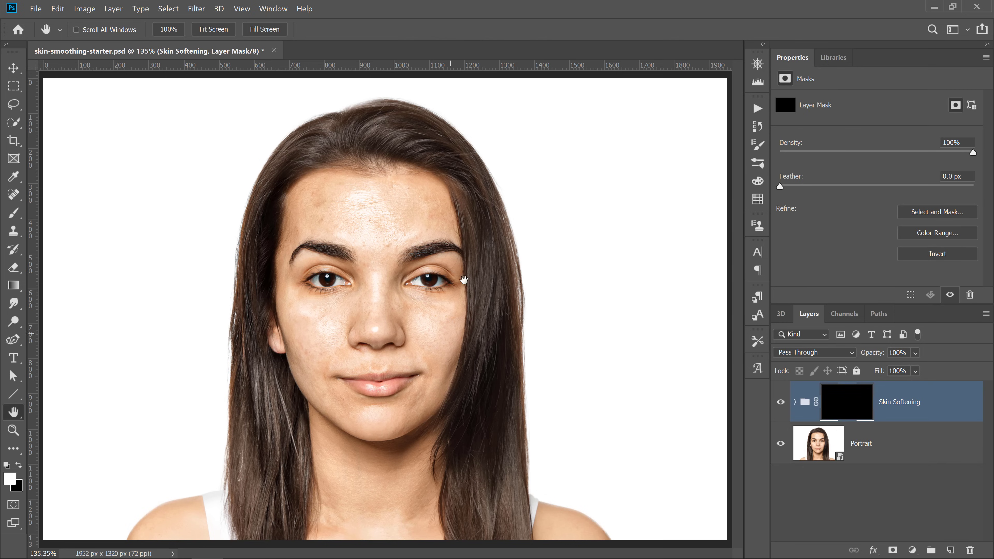
{"action": "key", "text": "b"}
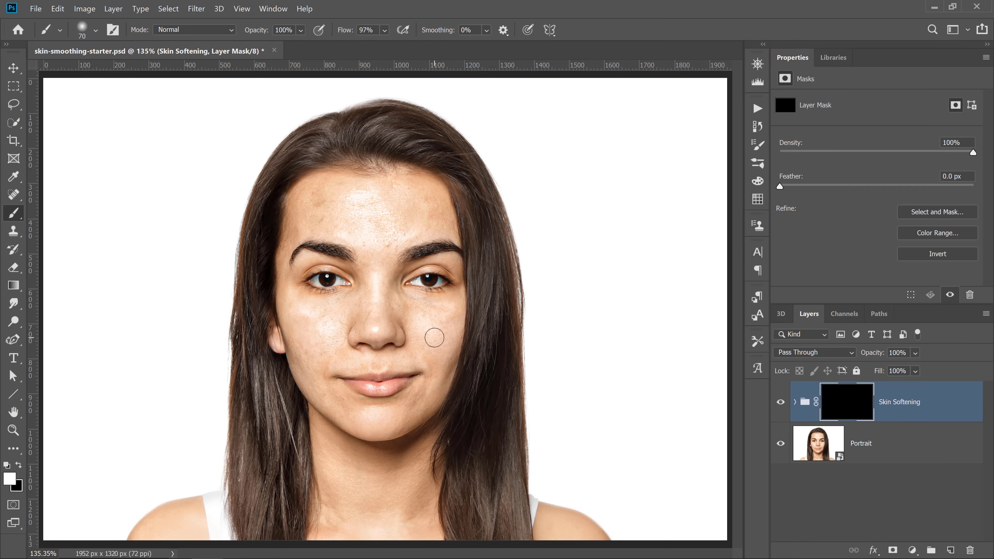
{"action": "mouse_move", "coordinate": [378, 305]}
{"action": "left_mouse_down"}
{"action": "mouse_move", "coordinate": [312, 321]}
{"action": "mouse_move", "coordinate": [303, 363]}
{"action": "mouse_move", "coordinate": [322, 346]}
{"action": "mouse_move", "coordinate": [339, 359]}
{"action": "mouse_move", "coordinate": [340, 335]}
{"action": "mouse_move", "coordinate": [330, 336]}
{"action": "mouse_move", "coordinate": [338, 409]}
{"action": "mouse_move", "coordinate": [317, 392]}
{"action": "mouse_move", "coordinate": [399, 418]}
{"action": "mouse_move", "coordinate": [387, 410]}
{"action": "mouse_move", "coordinate": [437, 386]}
{"action": "mouse_move", "coordinate": [439, 325]}
{"action": "mouse_move", "coordinate": [420, 358]}
{"action": "mouse_move", "coordinate": [425, 381]}
{"action": "mouse_move", "coordinate": [421, 330]}
{"action": "mouse_move", "coordinate": [393, 315]}
{"action": "mouse_move", "coordinate": [407, 324]}
{"action": "mouse_move", "coordinate": [410, 308]}
{"action": "mouse_move", "coordinate": [347, 321]}
{"action": "mouse_move", "coordinate": [370, 299]}
{"action": "mouse_move", "coordinate": [389, 249]}
{"action": "mouse_move", "coordinate": [359, 216]}
{"action": "mouse_move", "coordinate": [327, 219]}
{"action": "mouse_move", "coordinate": [327, 195]}
{"action": "mouse_move", "coordinate": [402, 202]}
{"action": "mouse_move", "coordinate": [442, 221]}
{"action": "mouse_move", "coordinate": [403, 239]}
{"action": "mouse_move", "coordinate": [366, 235]}
{"action": "mouse_move", "coordinate": [322, 200]}
{"action": "mouse_move", "coordinate": [312, 226]}
{"action": "mouse_move", "coordinate": [429, 199]}
{"action": "mouse_move", "coordinate": [444, 215]}
{"action": "mouse_move", "coordinate": [375, 194]}
{"action": "mouse_move", "coordinate": [308, 219]}
{"action": "mouse_move", "coordinate": [298, 234]}
{"action": "mouse_move", "coordinate": [313, 199]}
{"action": "mouse_move", "coordinate": [359, 200]}
{"action": "mouse_move", "coordinate": [366, 296]}
{"action": "mouse_move", "coordinate": [297, 297]}
{"action": "mouse_move", "coordinate": [293, 308]}
{"action": "mouse_move", "coordinate": [291, 291]}
{"action": "mouse_move", "coordinate": [337, 309]}
{"action": "mouse_move", "coordinate": [387, 271]}
{"action": "mouse_move", "coordinate": [402, 306]}
{"action": "mouse_move", "coordinate": [327, 340]}
{"action": "mouse_move", "coordinate": [319, 357]}
{"action": "mouse_move", "coordinate": [331, 393]}
{"action": "mouse_move", "coordinate": [390, 412]}
{"action": "mouse_move", "coordinate": [433, 377]}
{"action": "mouse_move", "coordinate": [426, 326]}
{"action": "left_mouse_up"}
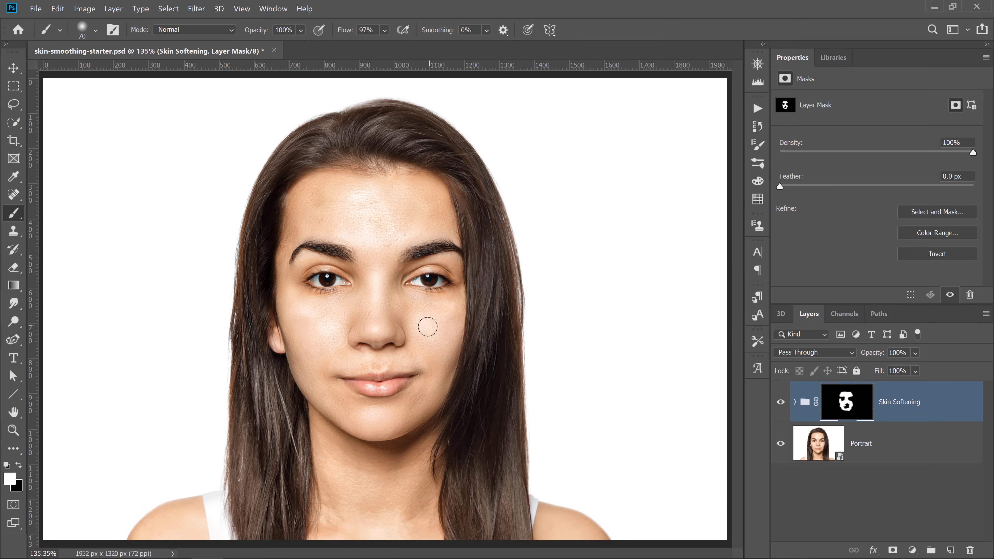
{"action": "left_click", "coordinate": [782, 406]}
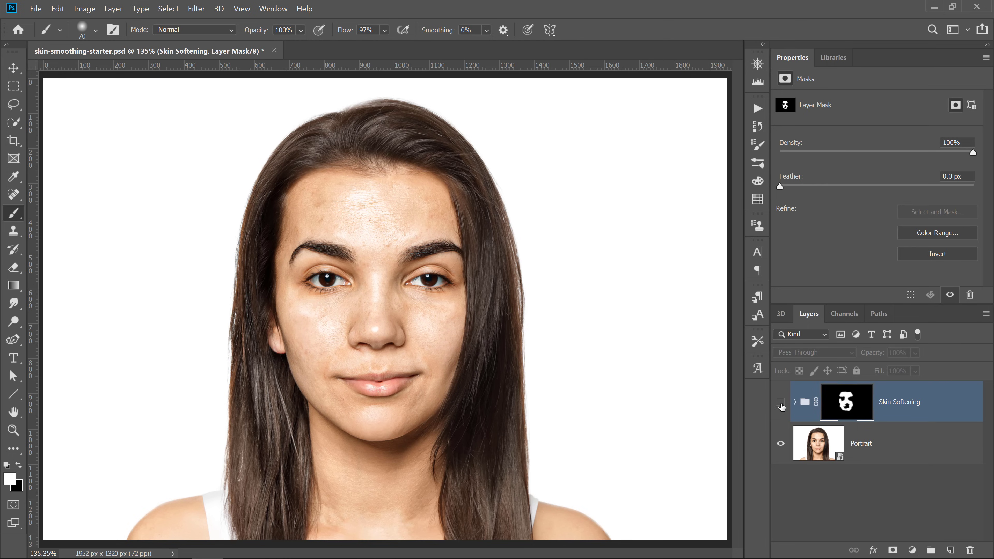
{"action": "left_click", "coordinate": [781, 404]}
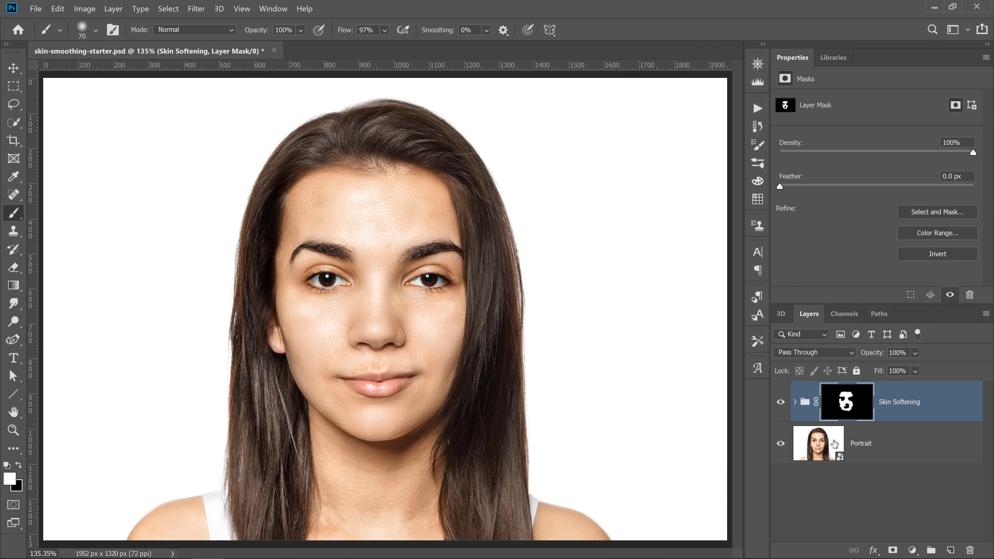
Open the Portrait Smart Object's contents and add a blank layer above the Portrait layer
{"action": "left_click", "coordinate": [825, 445]}
{"action": "double_click", "coordinate": [836, 453]}
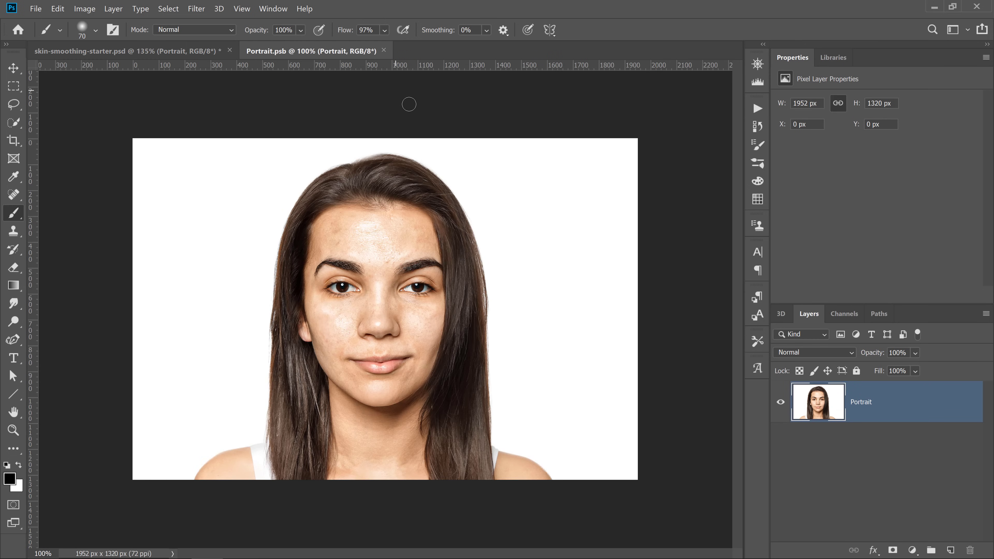
{"action": "left_click", "coordinate": [951, 551]}
Heal the blemishes on the forehead, nose, cheeks and chin on the blank layer with the Spot Healing Brush in Lighten mode
{"action": "left_click", "coordinate": [16, 195]}
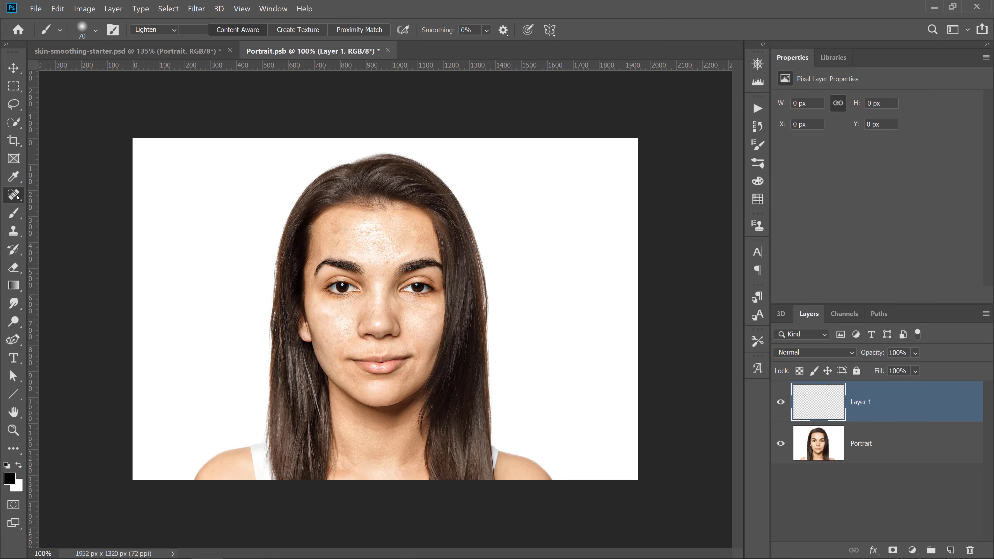
{"action": "right_click", "coordinate": [18, 195]}
{"action": "left_click", "coordinate": [61, 199]}
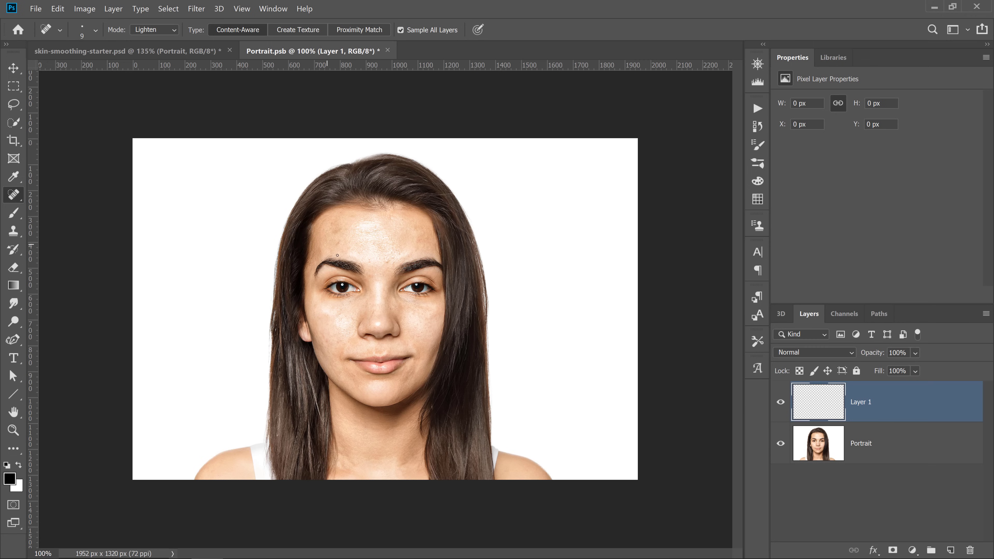
{"action": "mouse_move", "coordinate": [339, 242]}
{"action": "left_mouse_down"}
{"action": "mouse_move", "coordinate": [335, 220]}
{"action": "mouse_move", "coordinate": [339, 228]}
{"action": "left_mouse_up"}
{"action": "mouse_move", "coordinate": [328, 250]}
{"action": "left_mouse_down"}
{"action": "mouse_move", "coordinate": [334, 231]}
{"action": "mouse_move", "coordinate": [343, 233]}
{"action": "left_mouse_up"}
{"action": "left_click_drag", "start_coordinate": [394, 259], "coordinate": [395, 258]}
{"action": "left_click_drag", "start_coordinate": [370, 321], "coordinate": [374, 308]}
{"action": "left_click_drag", "start_coordinate": [329, 346], "coordinate": [330, 347]}
{"action": "left_click_drag", "start_coordinate": [327, 336], "coordinate": [364, 382]}
{"action": "left_click_drag", "start_coordinate": [420, 345], "coordinate": [419, 346]}
Heal the bright speck at the mouth corner with the Spot Healing Brush in Darken mode, and close Portrait.psb with its changes saved
{"action": "key", "text": "z"}
{"action": "left_click", "coordinate": [400, 334]}
{"action": "left_click", "coordinate": [399, 335]}
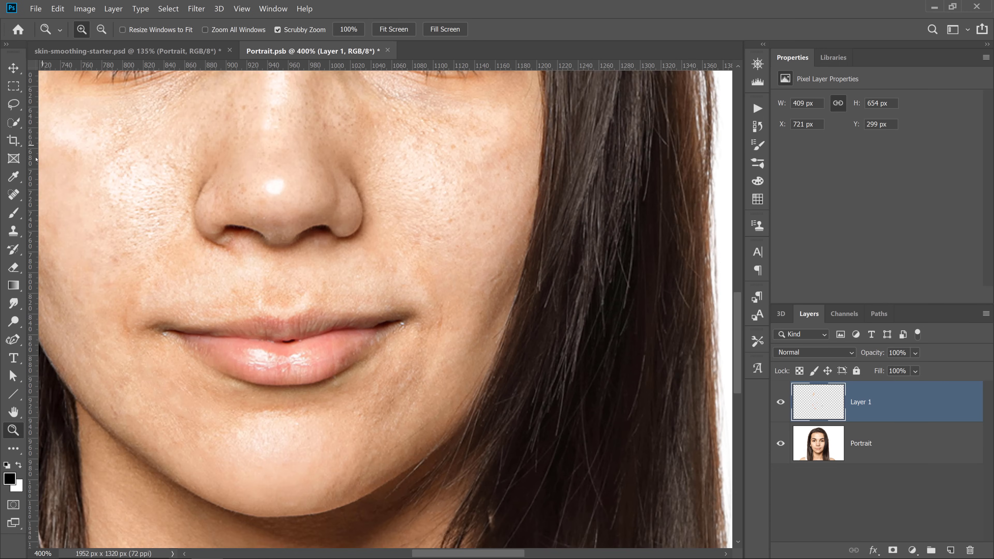
{"action": "left_click", "coordinate": [13, 194]}
{"action": "left_click", "coordinate": [71, 193]}
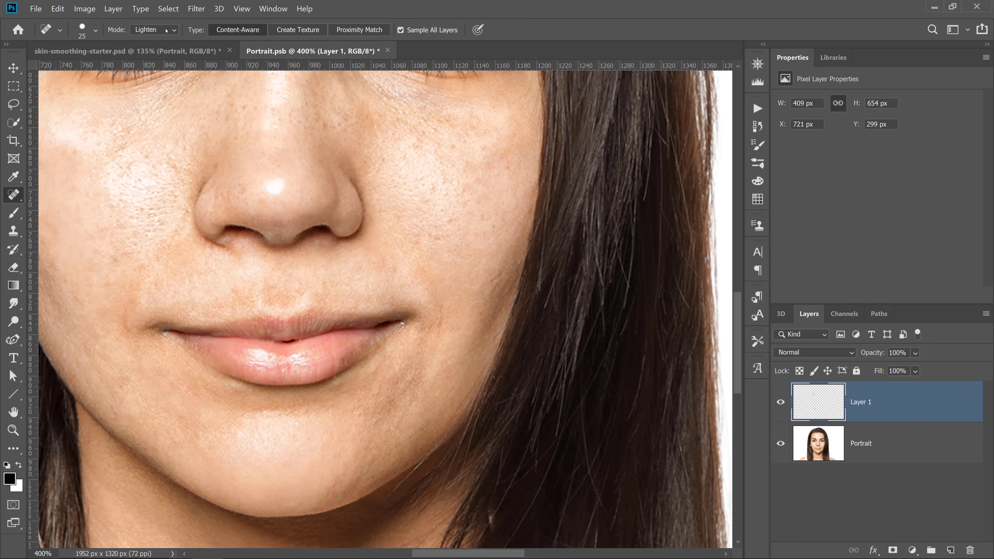
{"action": "left_click", "coordinate": [155, 30]}
{"action": "left_click", "coordinate": [172, 90]}
{"action": "left_click", "coordinate": [399, 327]}
{"action": "left_click", "coordinate": [388, 51]}
{"action": "left_click", "coordinate": [508, 240]}
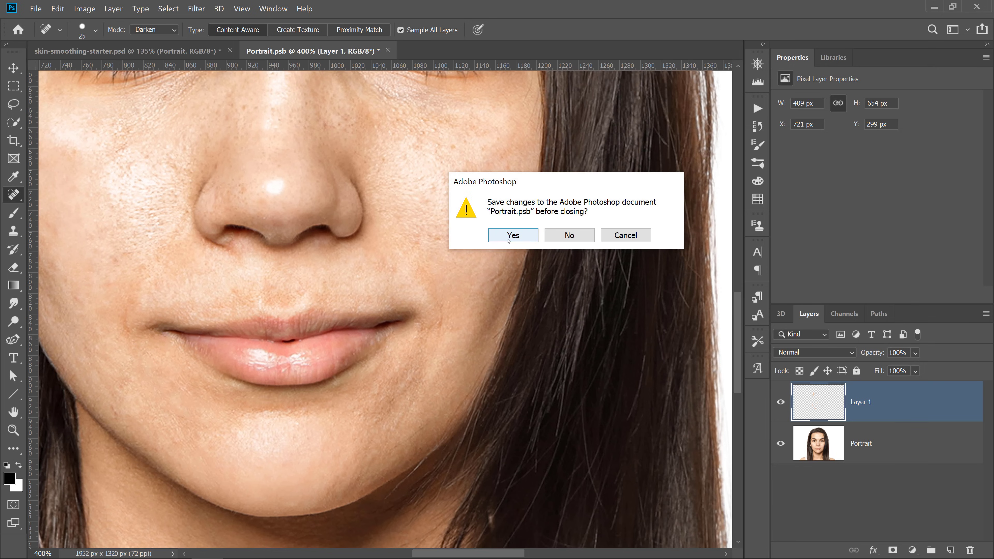